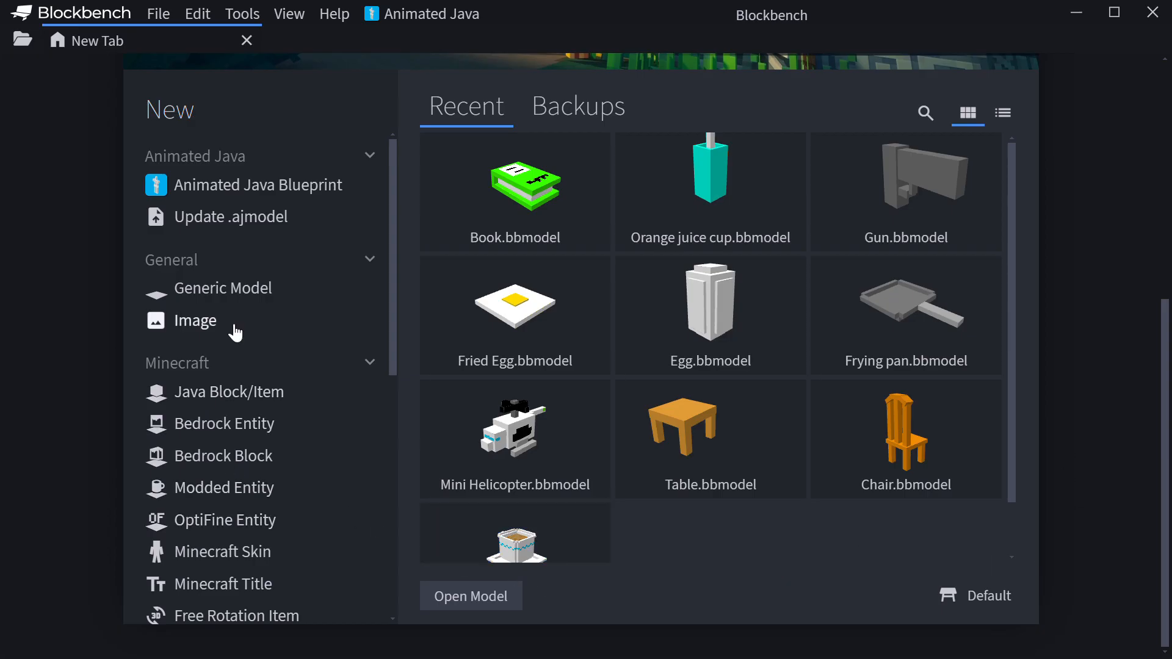
- Create a new Generic Model project with the file name "Beer bottle"
{"action": "left_click", "coordinate": [232, 305]}
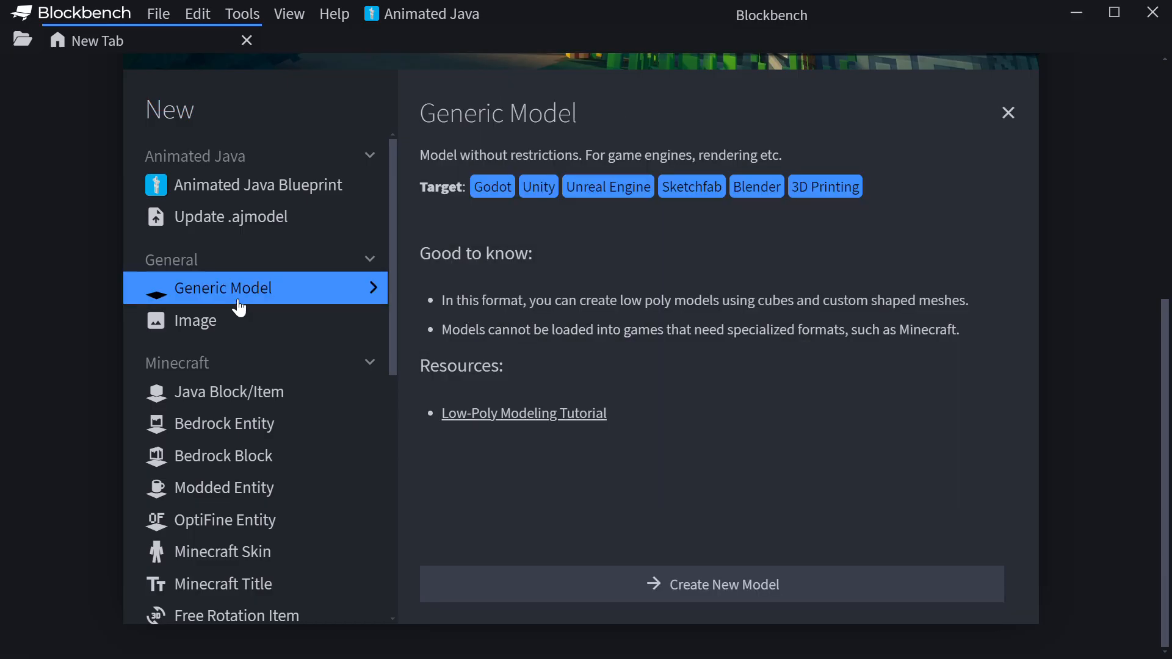
{"action": "left_click", "coordinate": [598, 579]}
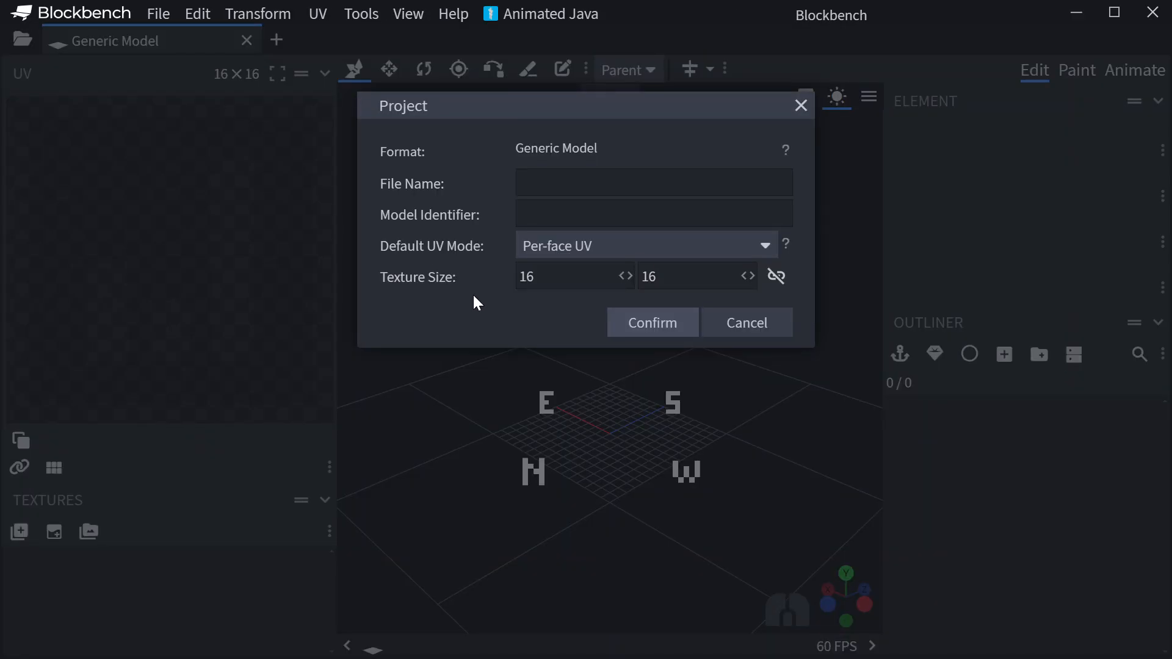
{"action": "type", "text": "Beer bottle"}
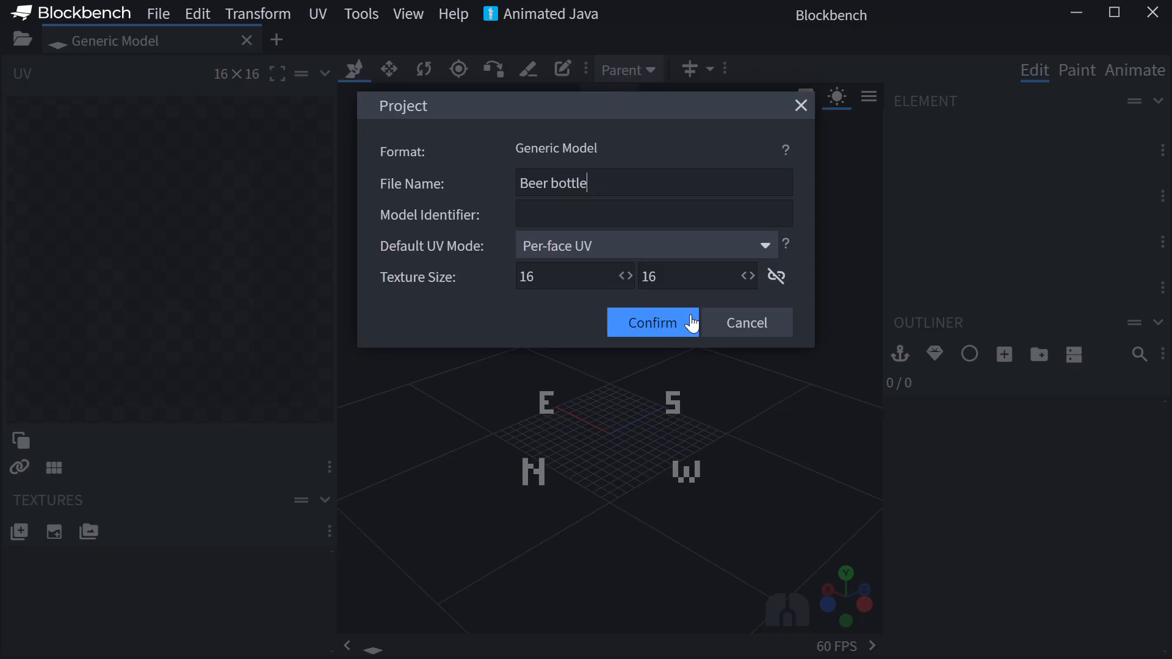
{"action": "left_click", "coordinate": [688, 321]}
- Add a group containing one cube and name the group "bottle"
{"action": "left_click", "coordinate": [1037, 352]}
{"action": "left_click", "coordinate": [1004, 356]}
{"action": "double_click", "coordinate": [945, 410]}
{"action": "type", "text": "go"}
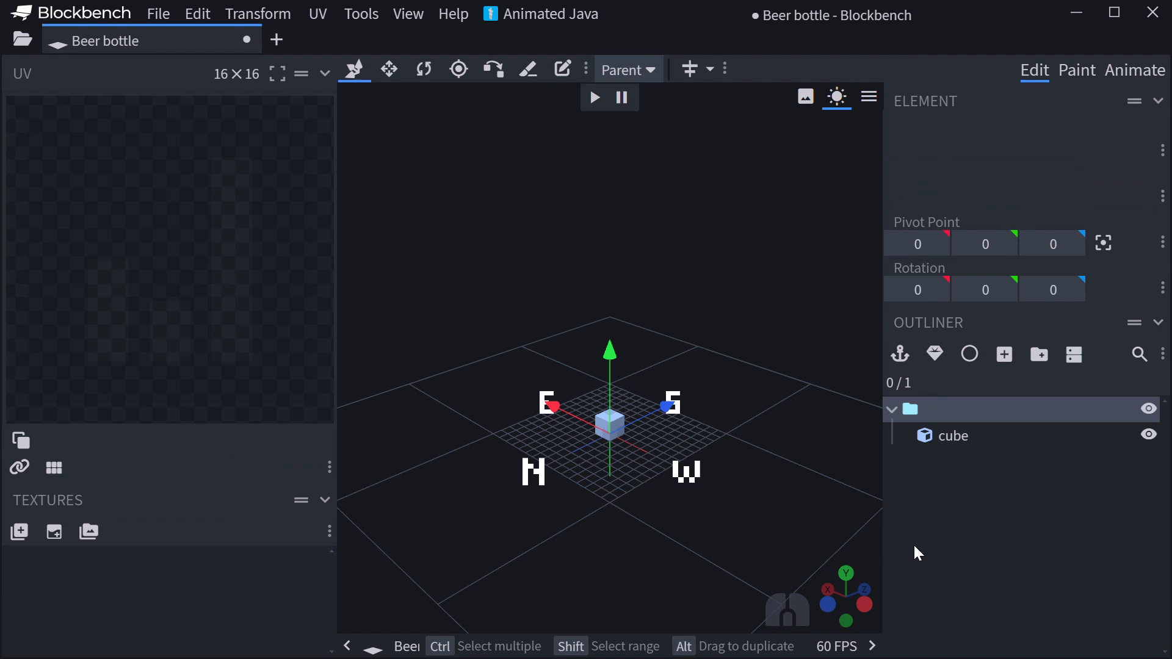
{"action": "type", "text": "ttle"}
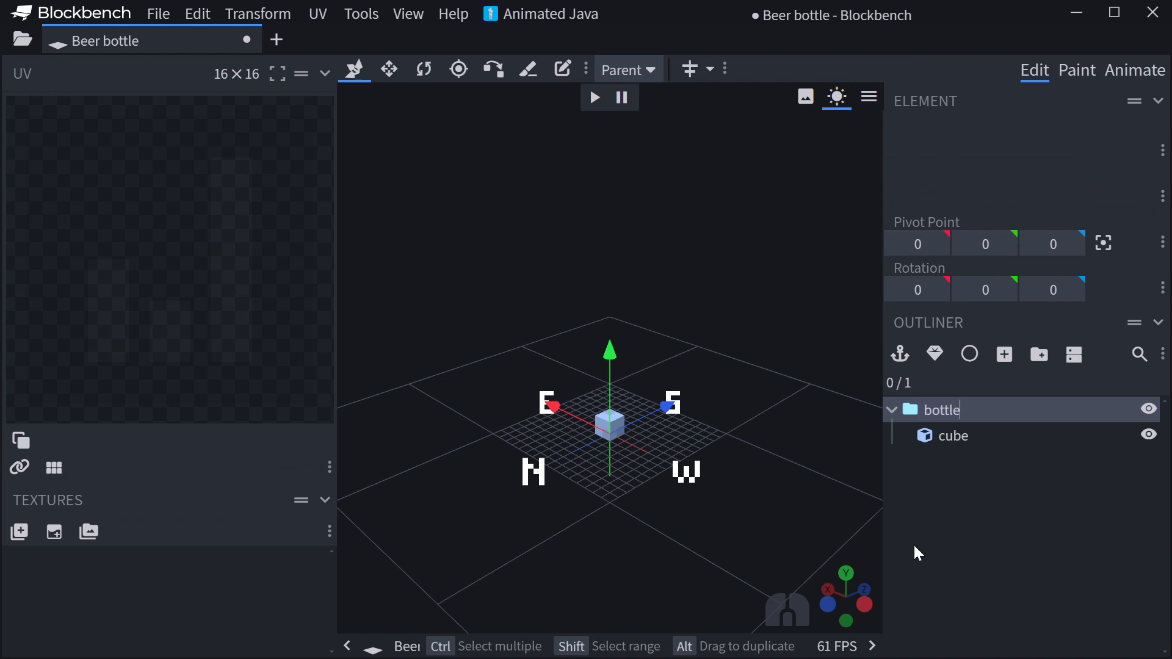
- Resize the cube into a bottle body 8 × 18 × 8 units, centred on the grid
{"action": "left_click", "coordinate": [951, 445]}
{"action": "left_click", "coordinate": [389, 69]}
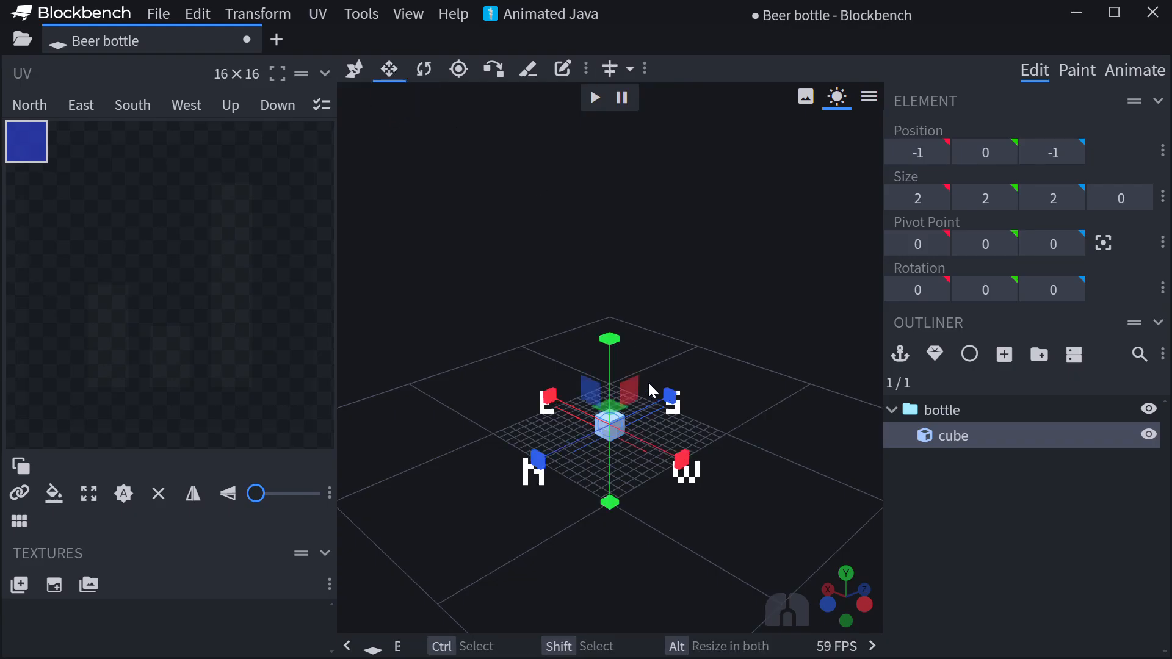
{"action": "mouse_move", "coordinate": [668, 397]}
{"action": "left_mouse_down", "text": "alt"}
{"action": "mouse_move", "coordinate": [701, 408]}
{"action": "mouse_move", "coordinate": [677, 405]}
{"action": "left_mouse_up", "text": "alt"}
{"action": "left_click_drag", "start_coordinate": [680, 459], "coordinate": [693, 478], "text": "alt"}
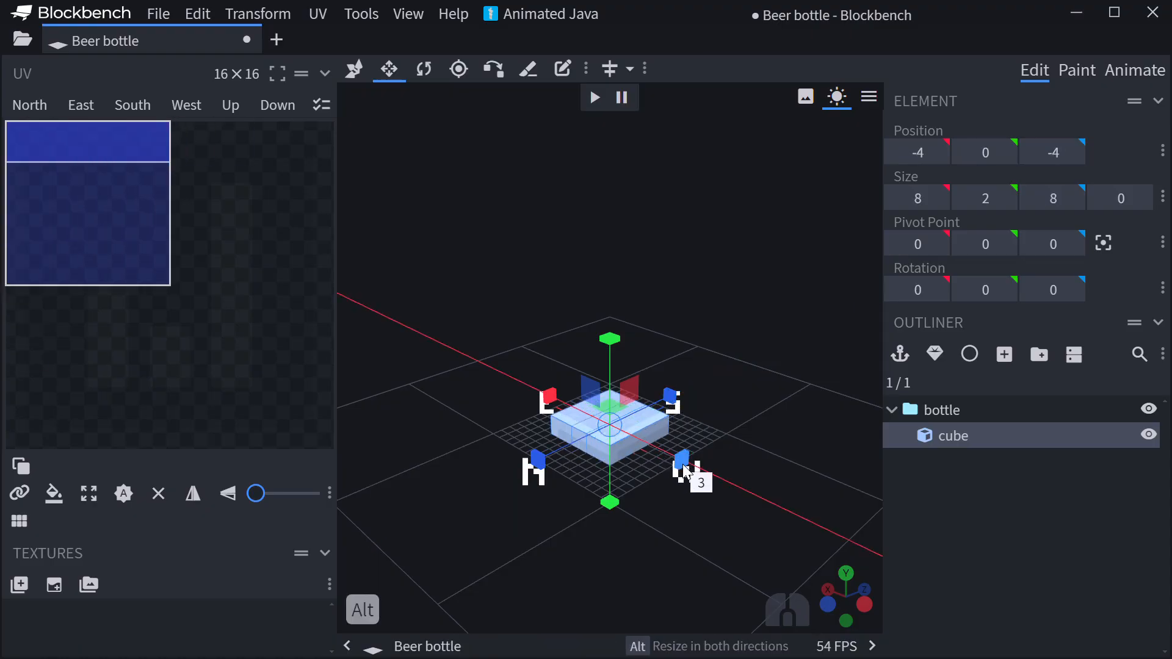
{"action": "left_click_drag", "start_coordinate": [610, 375], "coordinate": [625, 194]}
- Duplicate the body, narrow the copy symmetrically to 4 × 18 × 4, and raise it 8 units as the neck
{"action": "key", "text": "ctrl+d"}
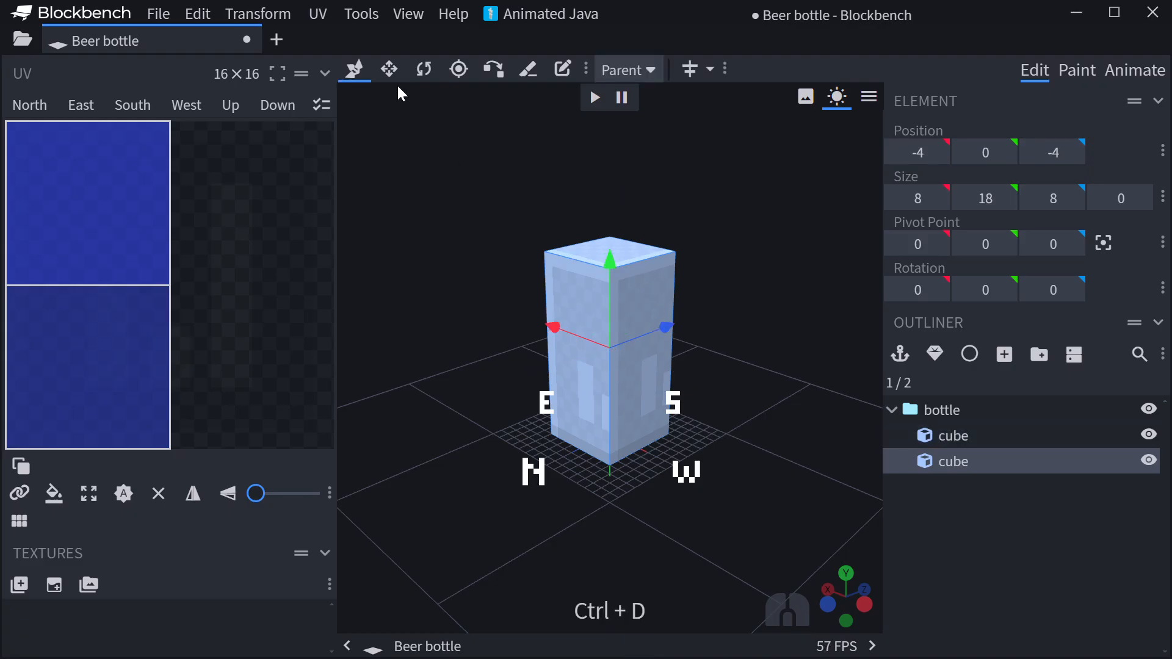
{"action": "key", "text": "s"}
{"action": "left_click_drag", "start_coordinate": [661, 370], "coordinate": [675, 344]}
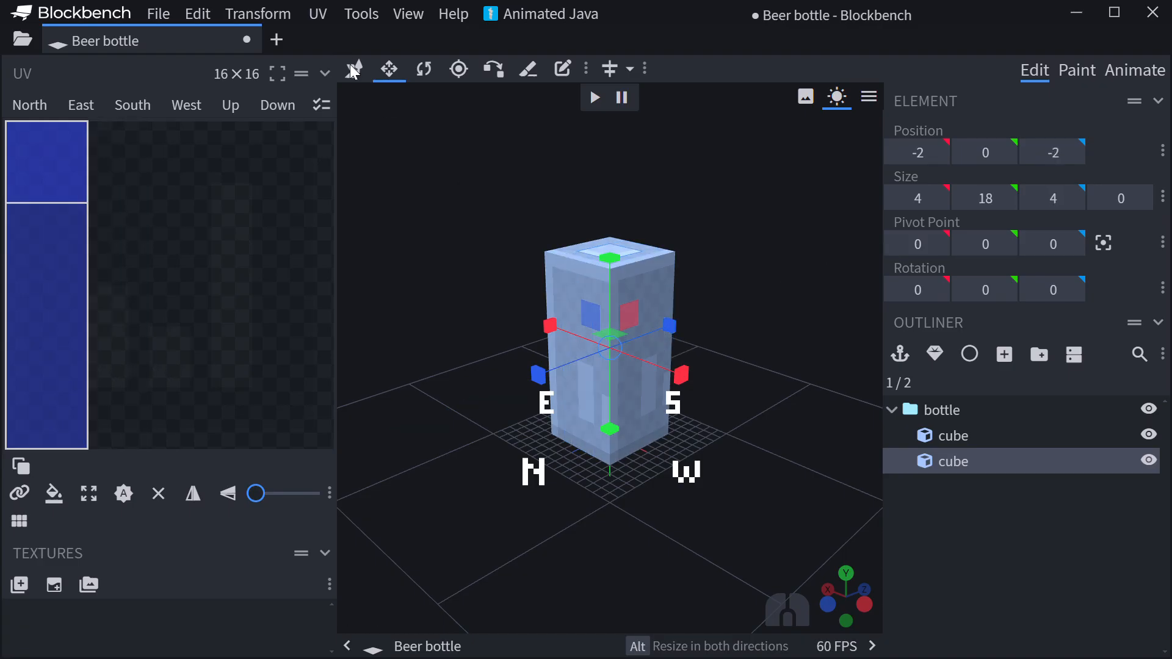
{"action": "key", "text": "v"}
{"action": "left_click_drag", "start_coordinate": [610, 255], "coordinate": [609, 162]}
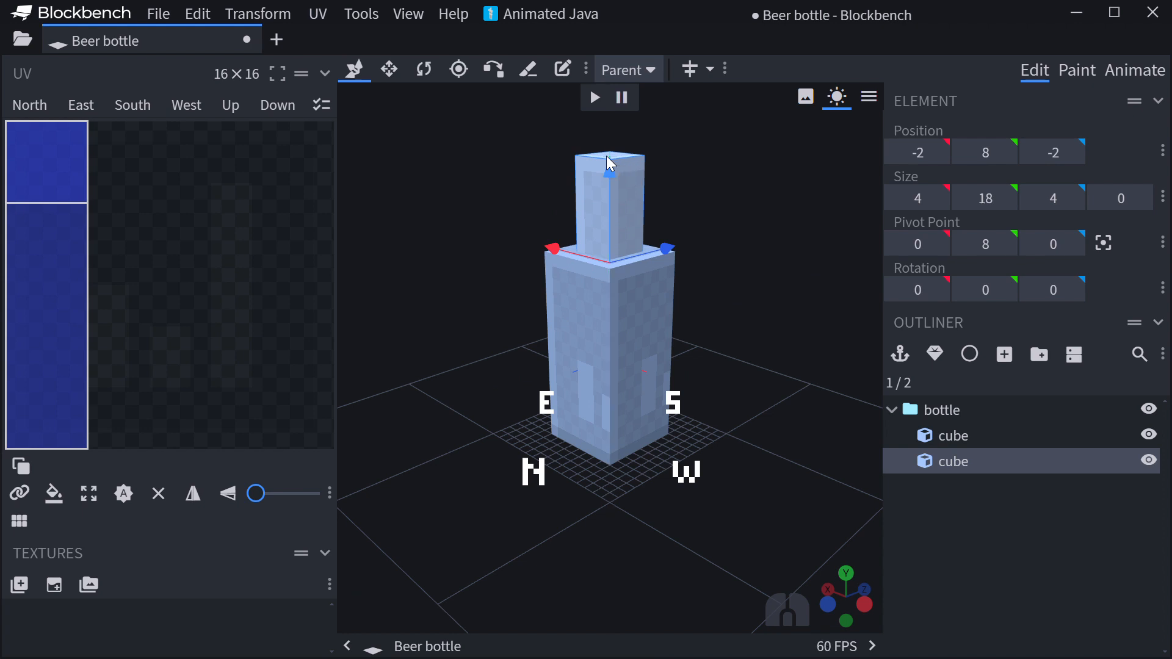
- Duplicate the neck cube 4 units higher and resize the copy to 1.6 × 15.5 × 1.6 units
{"action": "key", "text": "ctrl+d"}
{"action": "left_click_drag", "start_coordinate": [608, 174], "coordinate": [597, 125]}
{"action": "left_click", "coordinate": [402, 66]}
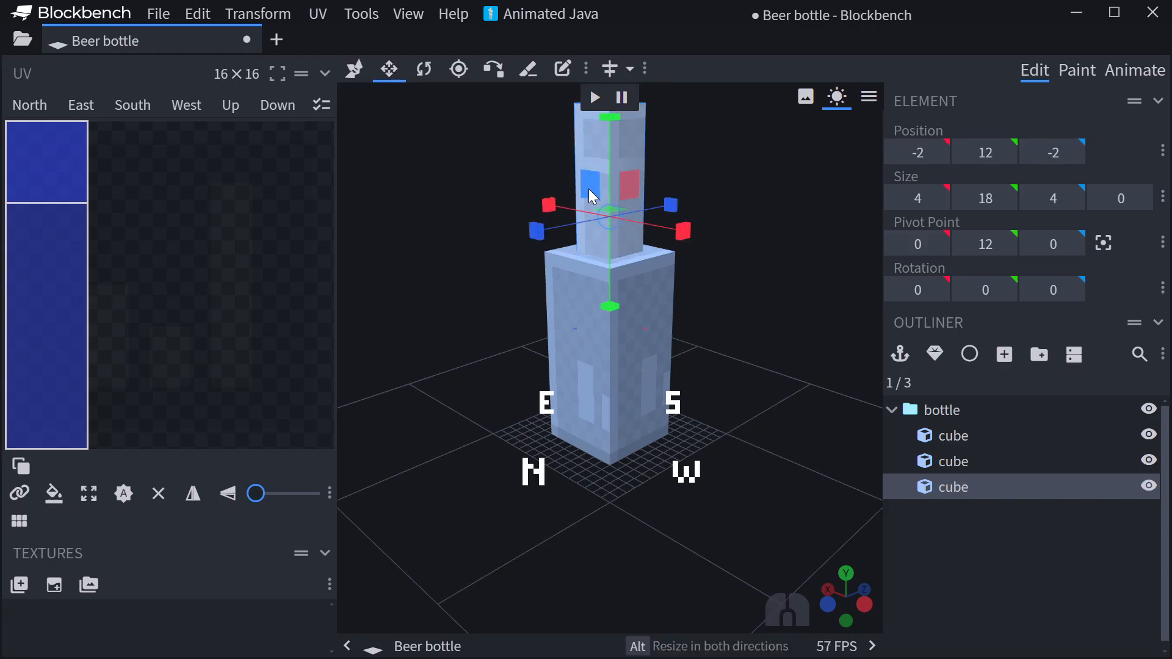
{"action": "scroll", "coordinate": [688, 297], "scroll_direction": "down", "scroll_amount": 3}
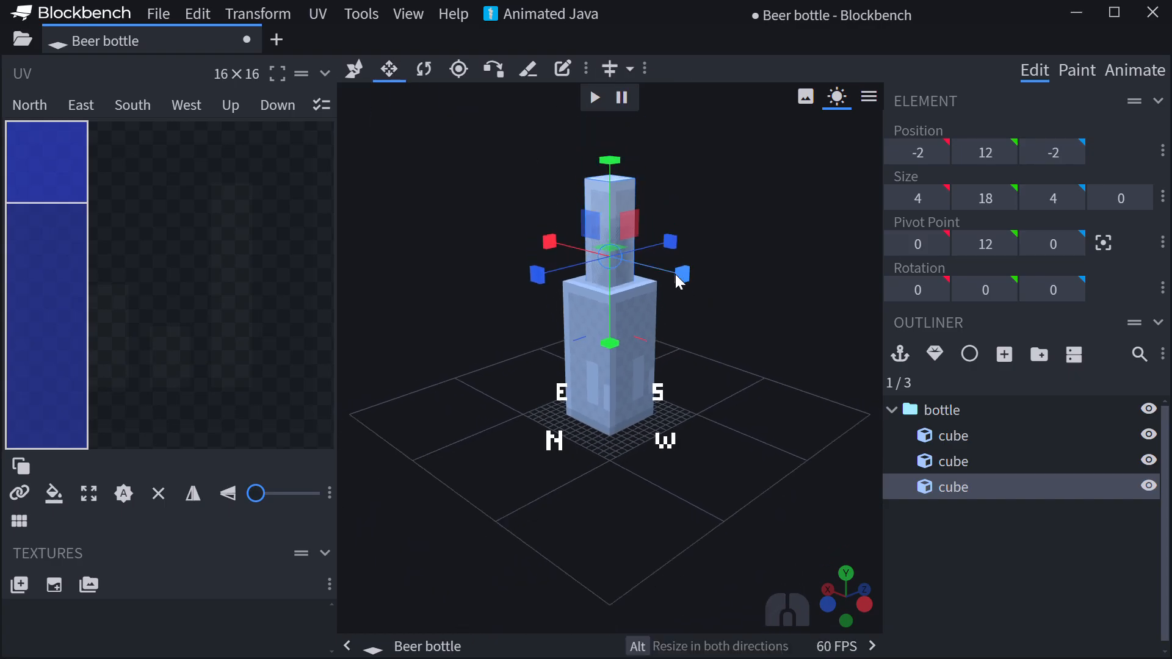
{"action": "left_click_drag", "start_coordinate": [678, 280], "coordinate": [661, 248], "text": "ctrl+alt"}
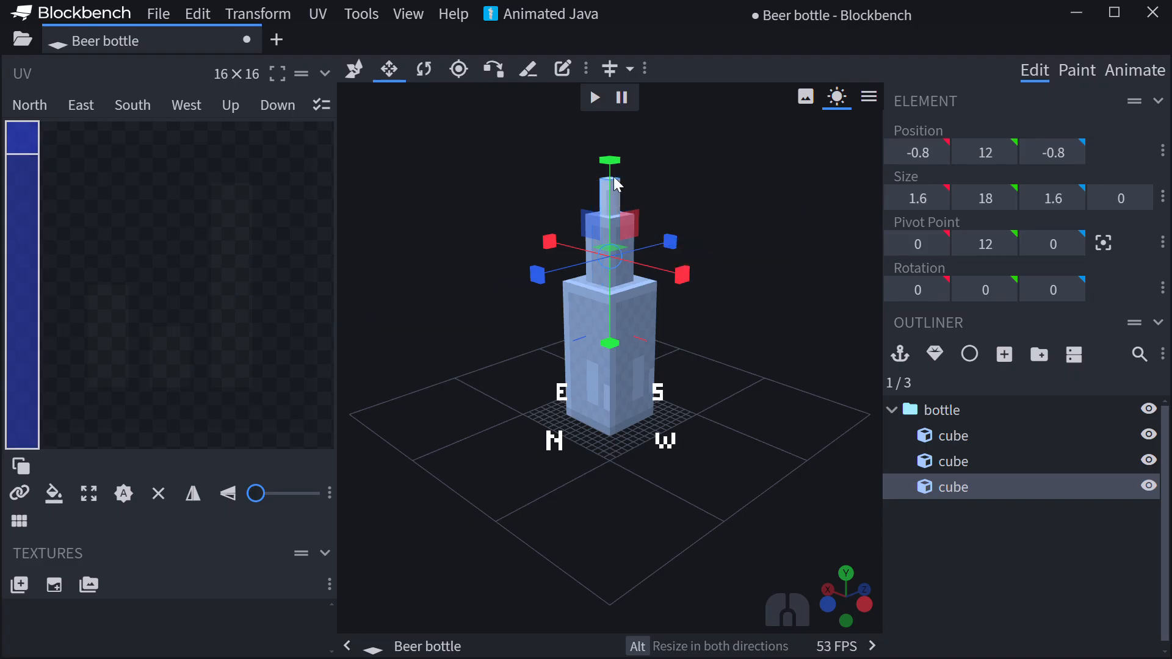
{"action": "left_click_drag", "start_coordinate": [610, 170], "coordinate": [609, 194], "text": "ctrl"}
- Widen the topmost cube symmetrically to 3.6 units along both X and Z
{"action": "left_click_drag", "start_coordinate": [708, 178], "coordinate": [672, 199]}
{"action": "scroll", "coordinate": [672, 199], "scroll_direction": "up", "scroll_amount": 3}
{"action": "left_click_drag", "start_coordinate": [755, 185], "coordinate": [723, 212]}
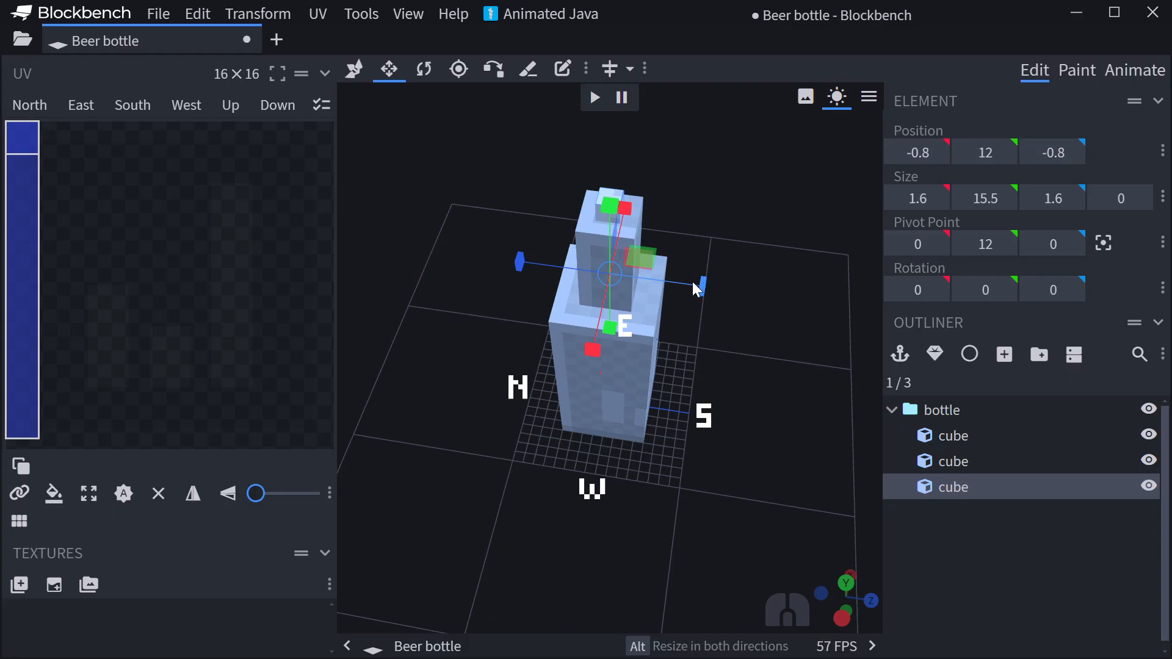
{"action": "left_click_drag", "start_coordinate": [692, 281], "coordinate": [701, 284], "text": "alt"}
{"action": "left_click_drag", "start_coordinate": [624, 208], "coordinate": [729, 238], "text": "alt"}
- Duplicate the large body cube and raise the copy 2 units along Y
{"action": "left_click", "coordinate": [617, 363]}
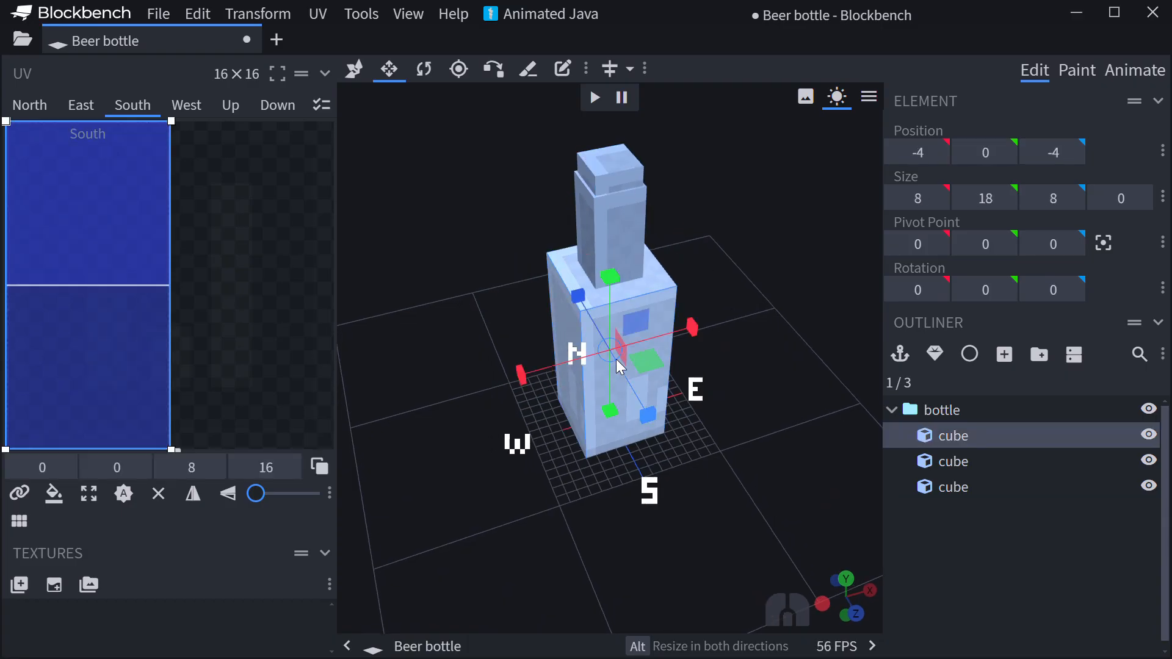
{"action": "key", "text": "v"}
{"action": "key", "text": "ctrl+d"}
{"action": "left_click_drag", "start_coordinate": [608, 274], "coordinate": [615, 267]}
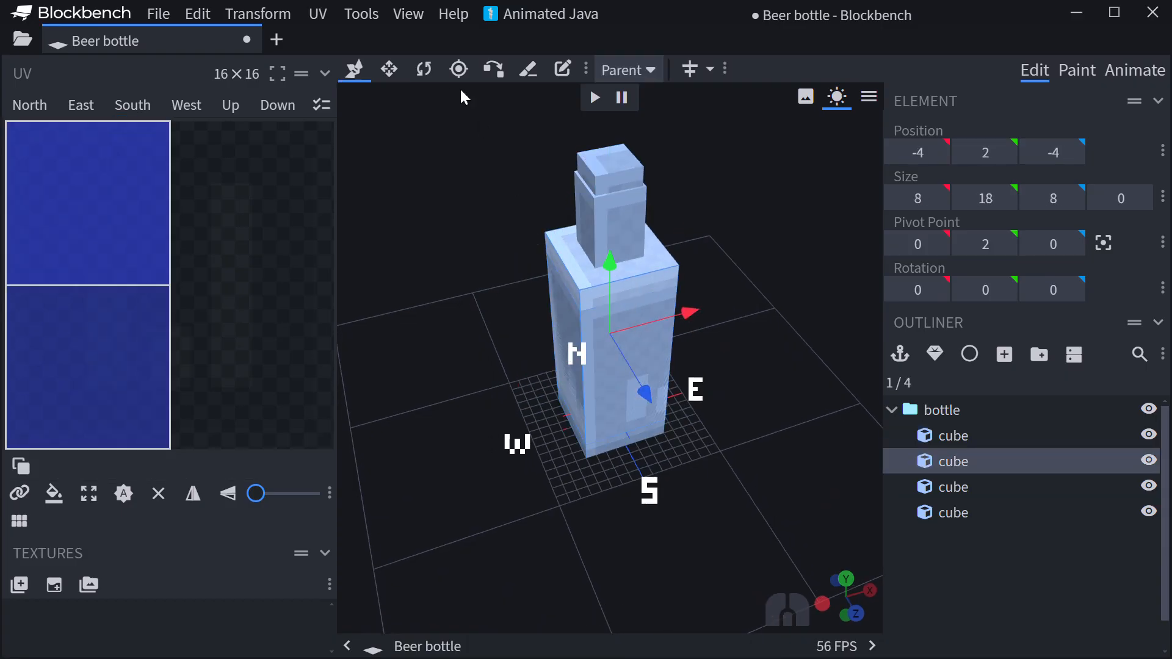
- Narrow the raised body copy symmetrically to 6 units along X and inset it along Z to form a shoulder
{"action": "left_click", "coordinate": [389, 69]}
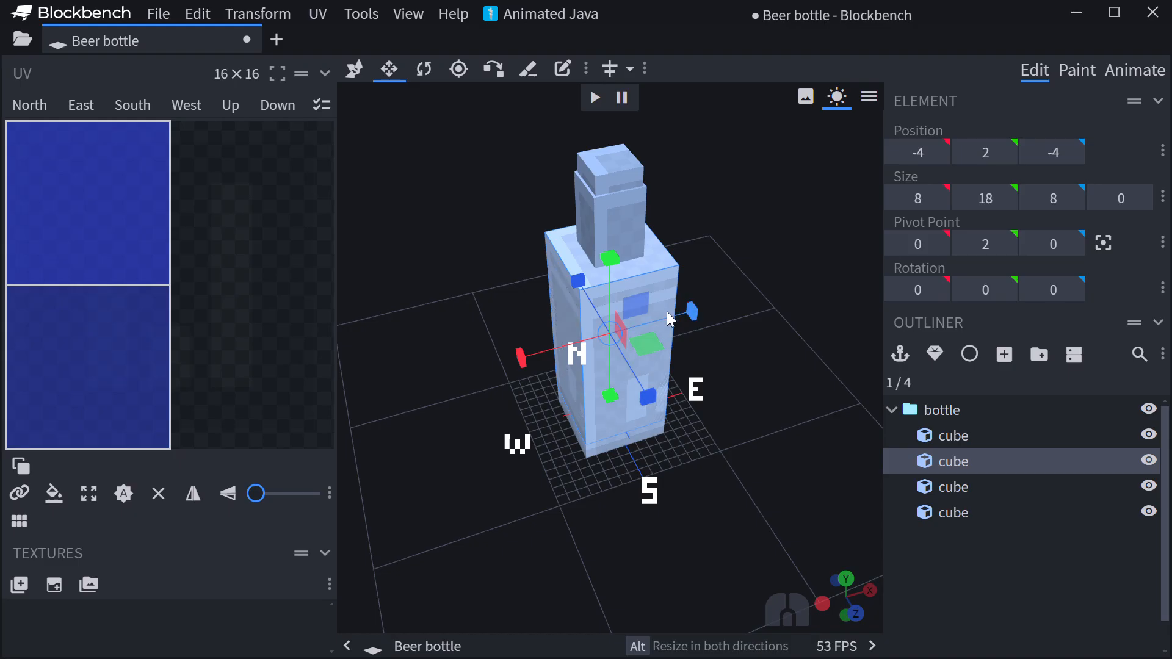
{"action": "left_click_drag", "start_coordinate": [693, 312], "coordinate": [675, 332], "text": "alt"}
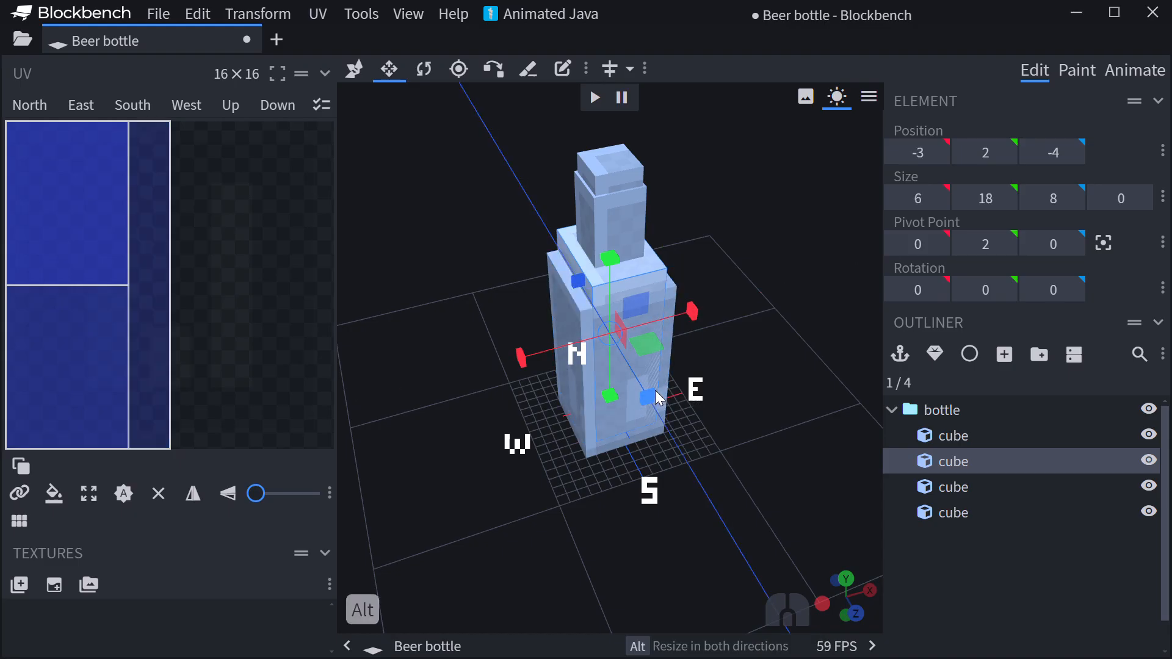
{"action": "left_click_drag", "start_coordinate": [653, 397], "coordinate": [650, 386], "text": "alt"}
- Raise the base of the topmost cube to Y 25, leaving it 2.5 units tall
{"action": "left_click_drag", "start_coordinate": [742, 350], "coordinate": [676, 365]}
{"action": "left_click", "coordinate": [583, 199]}
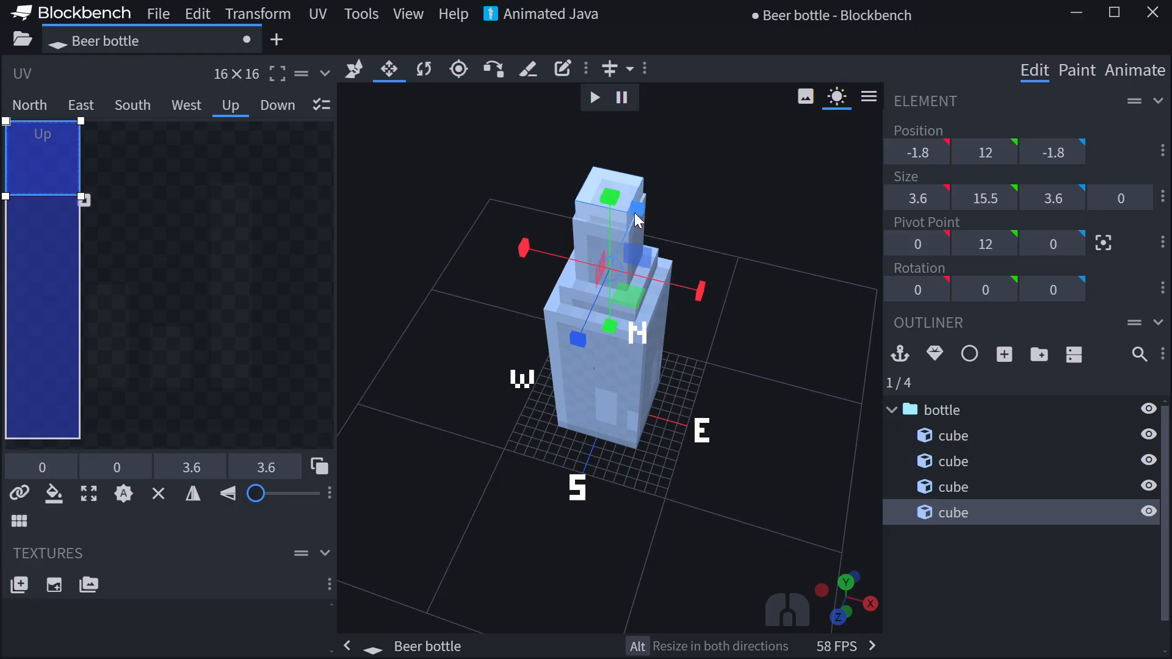
{"action": "left_click_drag", "start_coordinate": [637, 218], "coordinate": [634, 214], "text": "alt"}
{"action": "left_click_drag", "start_coordinate": [612, 322], "coordinate": [606, 275]}
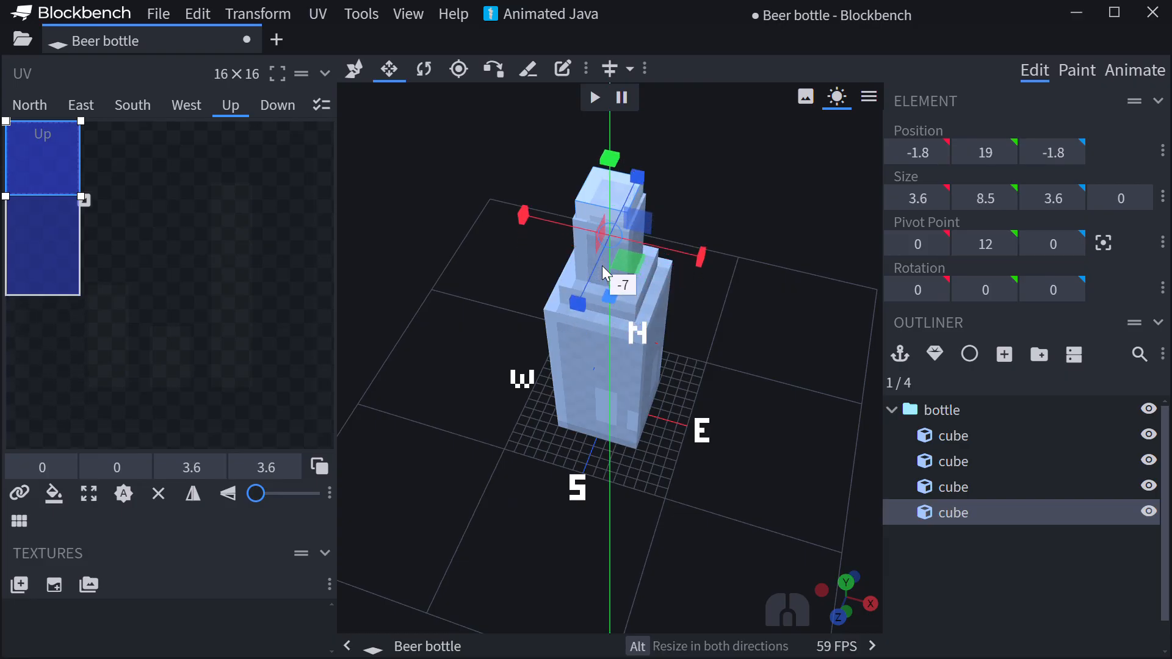
{"action": "left_click_drag", "start_coordinate": [637, 178], "coordinate": [610, 249], "text": "alt"}
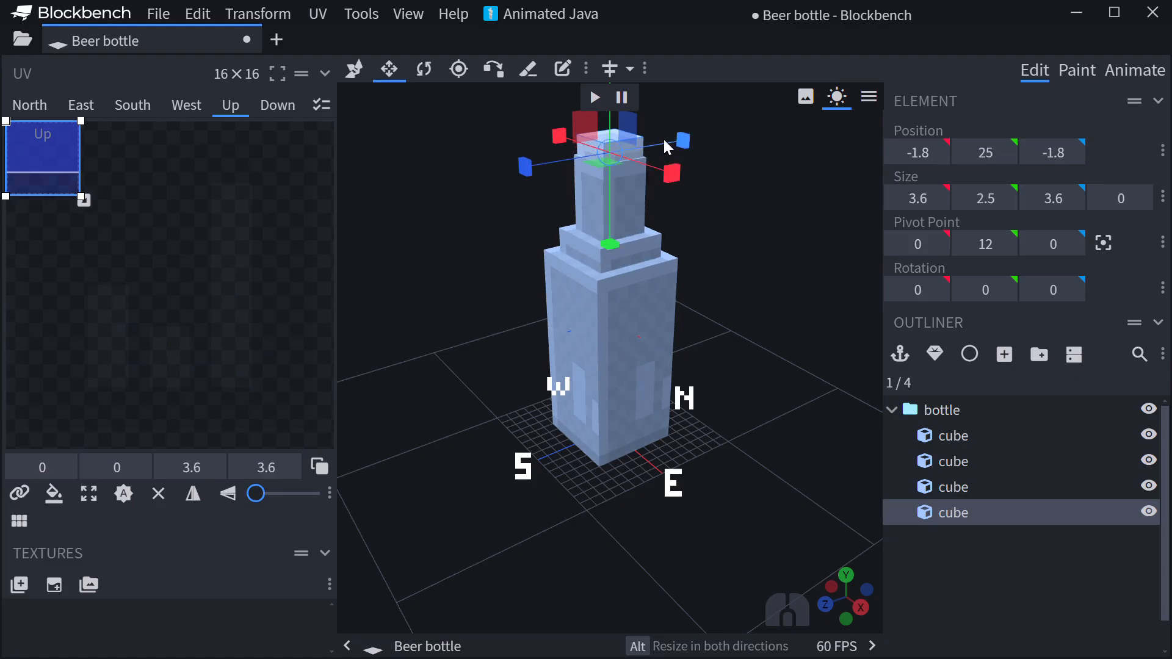
- Narrow the short top cube symmetrically to 2.8 units along both X and Z
{"action": "left_click_drag", "start_coordinate": [761, 186], "coordinate": [698, 196]}
{"action": "left_click_drag", "start_coordinate": [635, 275], "coordinate": [642, 290], "text": "ctrl+alt"}
{"action": "left_click_drag", "start_coordinate": [720, 272], "coordinate": [802, 345]}
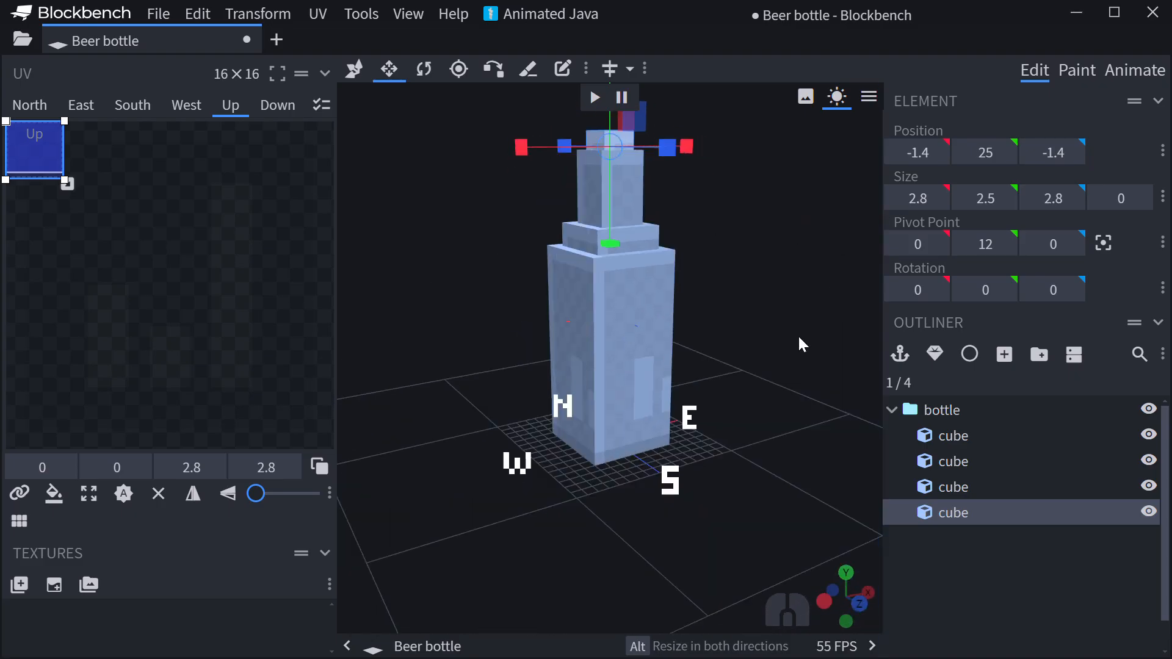
- Collapse the bottle group, switch to Paint mode, and select the whole group
{"action": "left_click", "coordinate": [892, 409]}
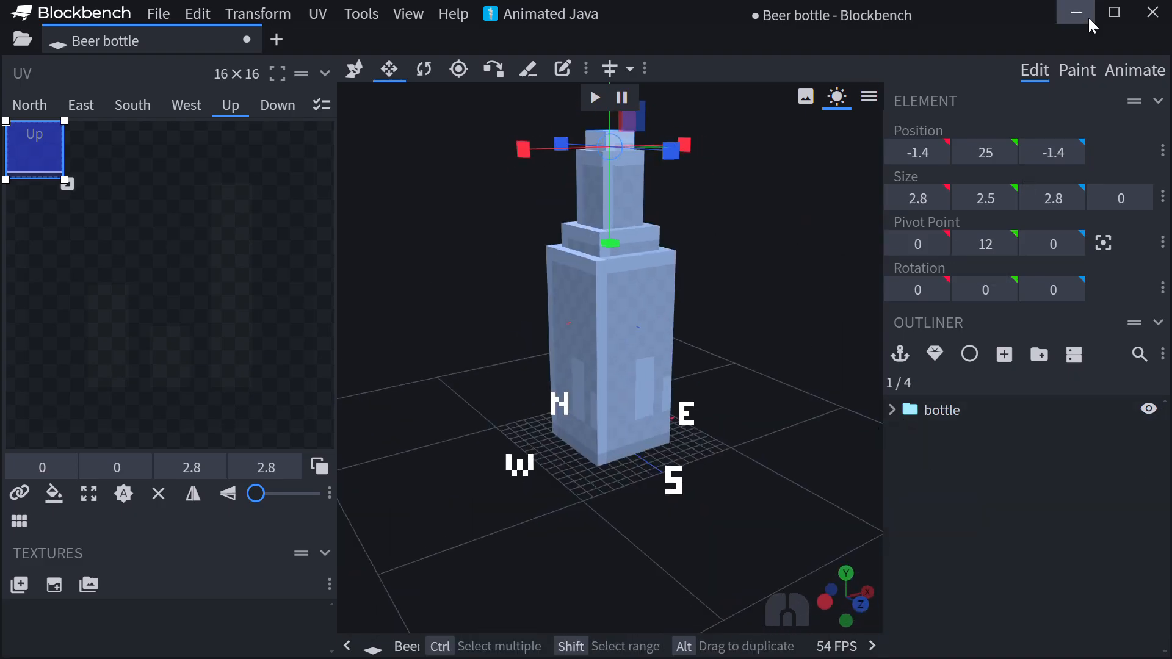
{"action": "left_click", "coordinate": [1089, 69]}
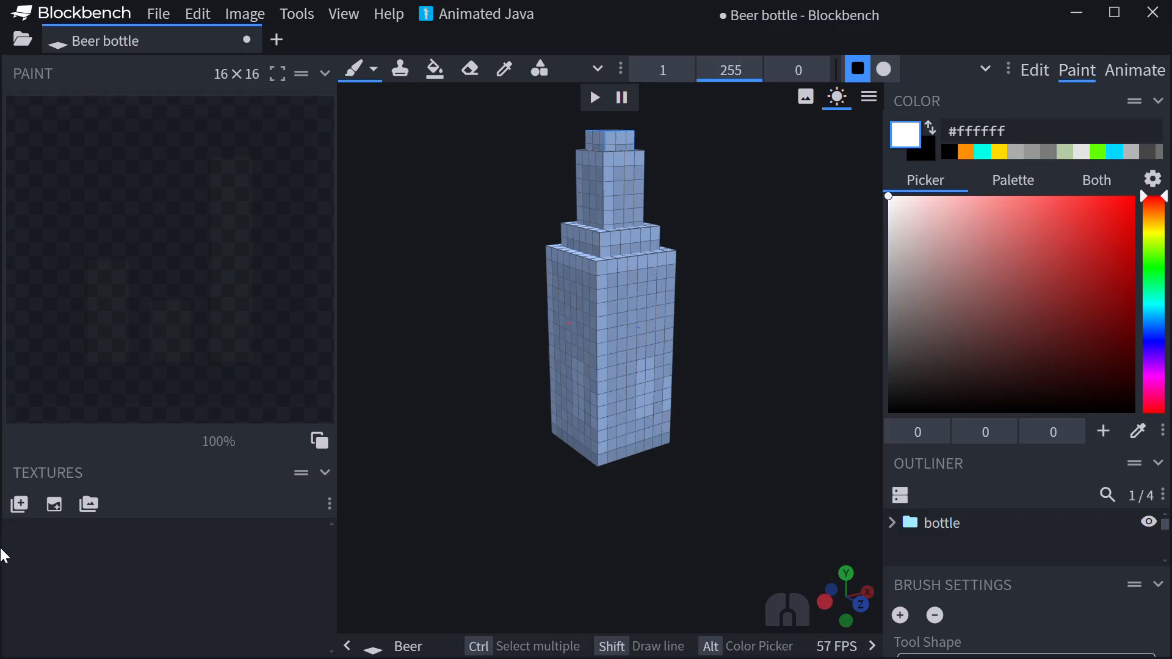
{"action": "left_click", "coordinate": [986, 526]}
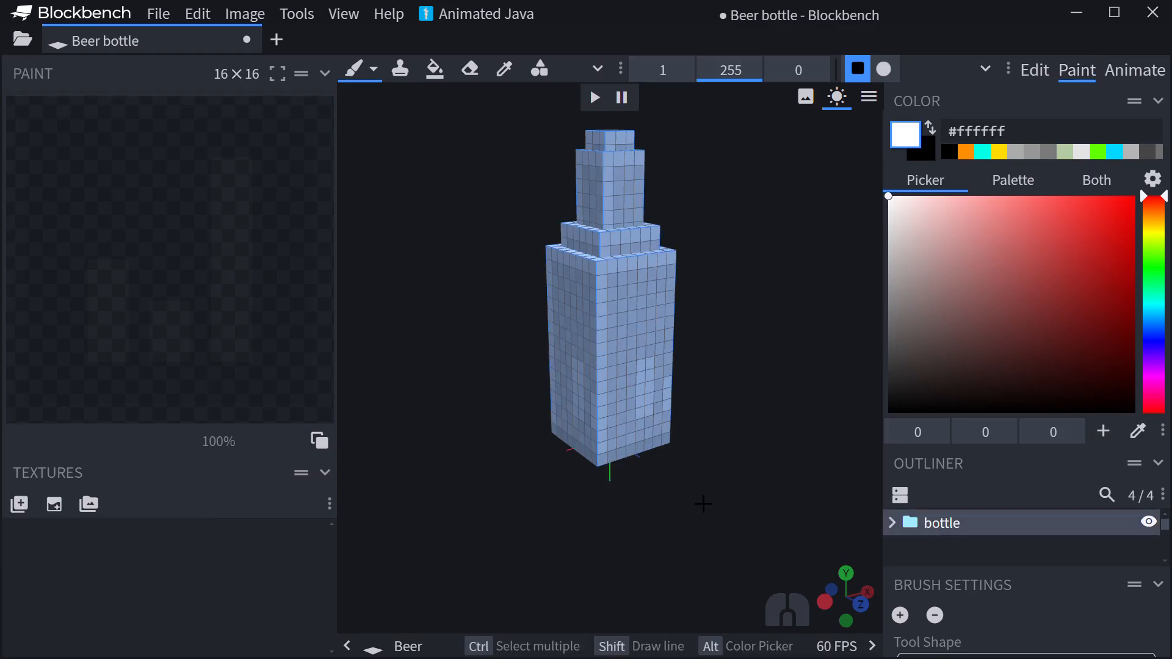
- Create a texture template named "beerbottletexture" with 64x pixel density for the bottle
{"action": "left_click", "coordinate": [53, 505]}
{"action": "left_click_drag", "start_coordinate": [645, 152], "coordinate": [371, 190]}
{"action": "type", "text": "beert"}
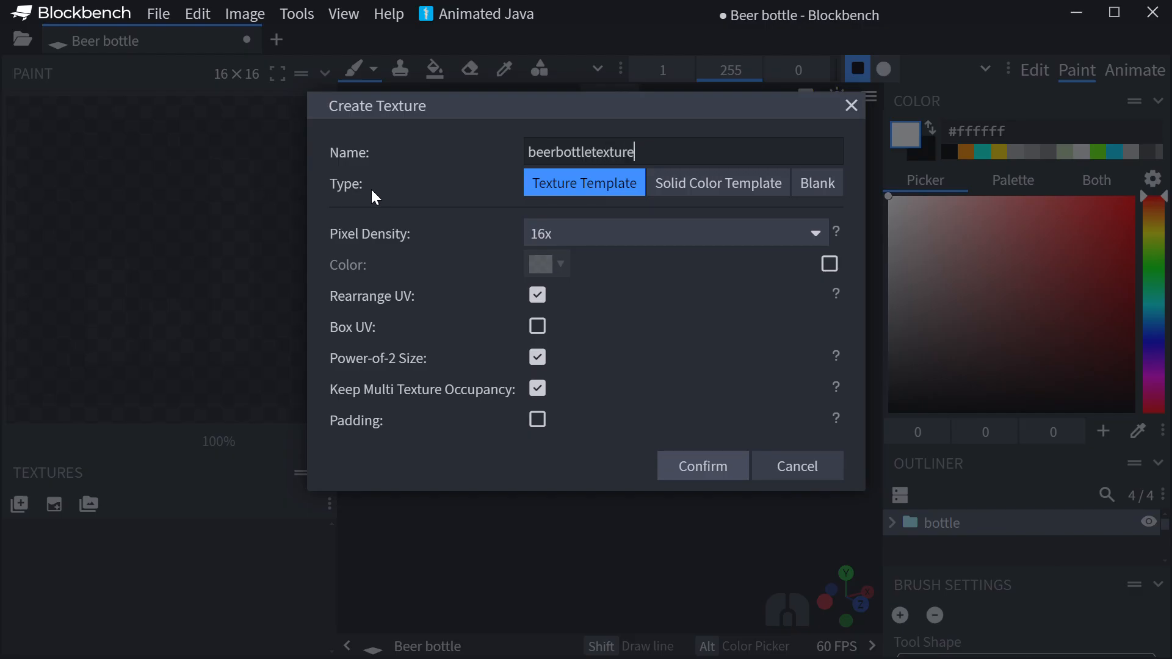
{"action": "left_click", "coordinate": [618, 233]}
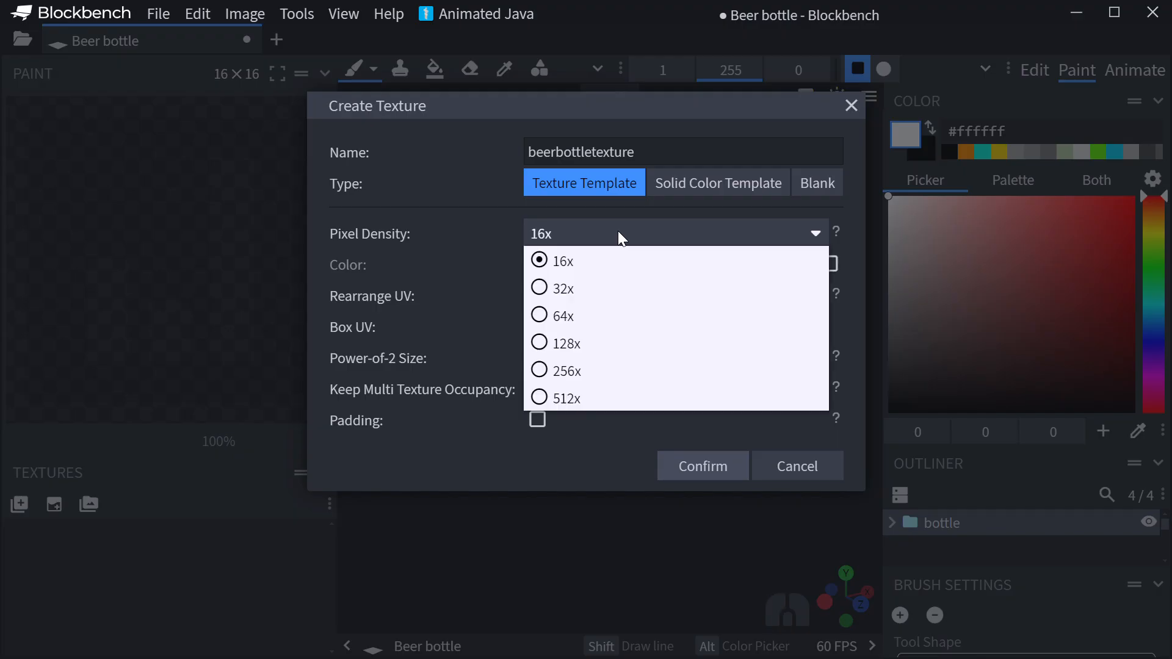
{"action": "left_click", "coordinate": [585, 314]}
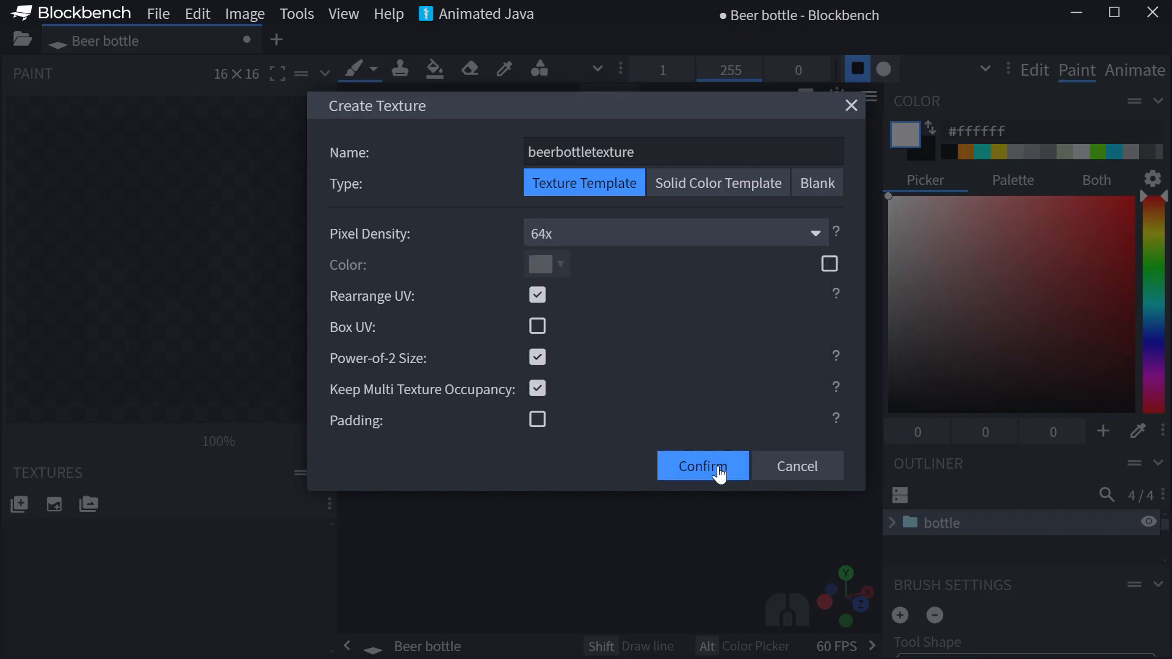
{"action": "left_click", "coordinate": [703, 467]}
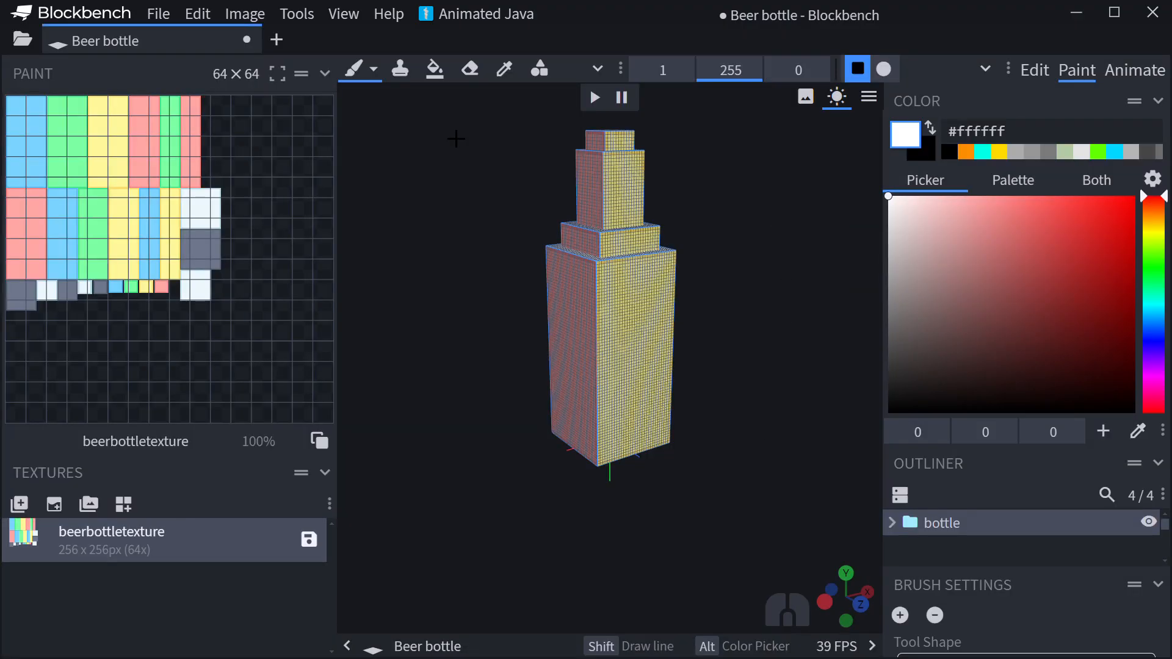
- Fill the body, shoulder, and neck cubes with green #209c00 using the paint bucket in Element fill mode
{"action": "left_click", "coordinate": [434, 68]}
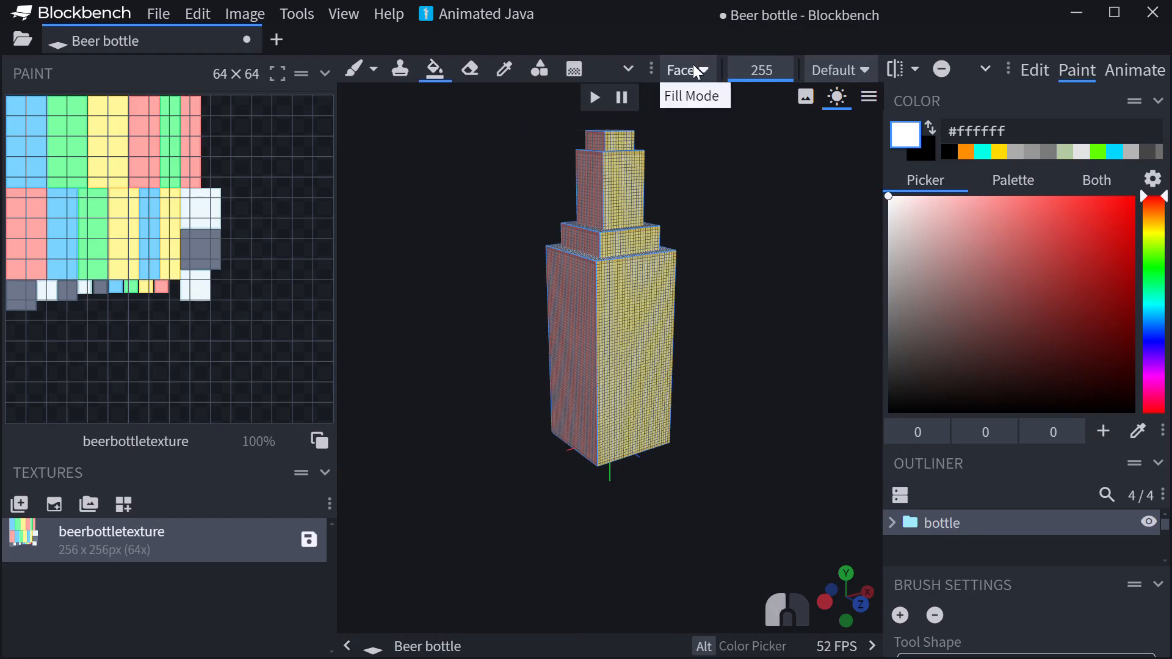
{"action": "left_click", "coordinate": [697, 72]}
{"action": "left_click", "coordinate": [705, 128]}
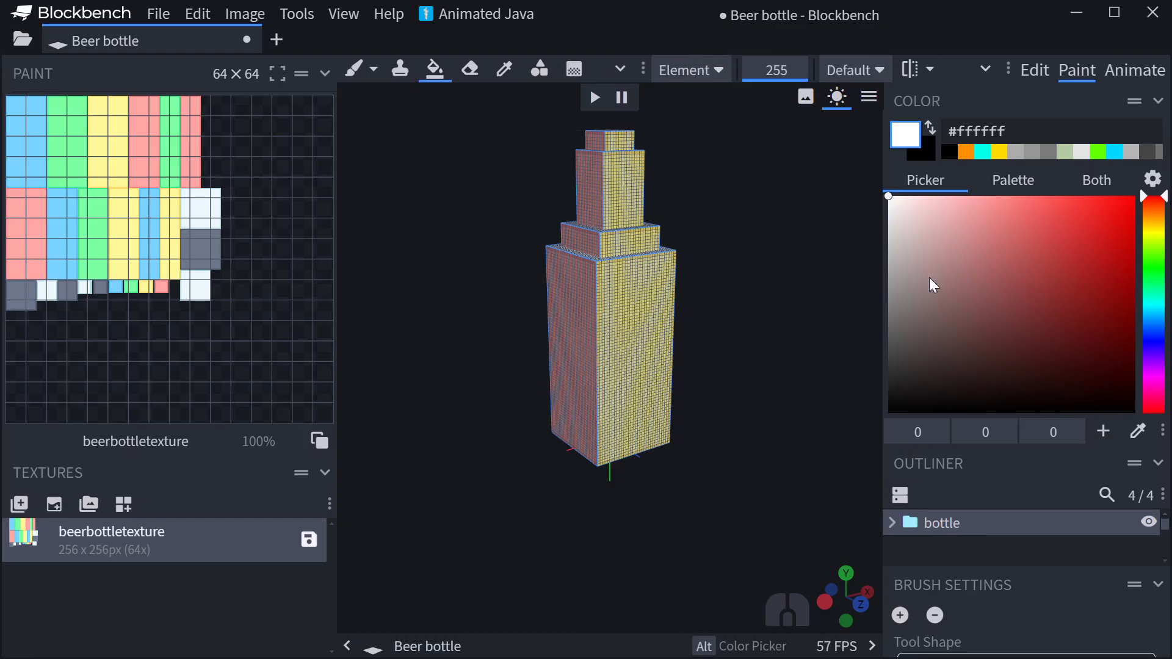
{"action": "left_click", "coordinate": [1158, 264]}
{"action": "left_click", "coordinate": [1134, 309]}
{"action": "left_click_drag", "start_coordinate": [1157, 299], "coordinate": [1157, 289]}
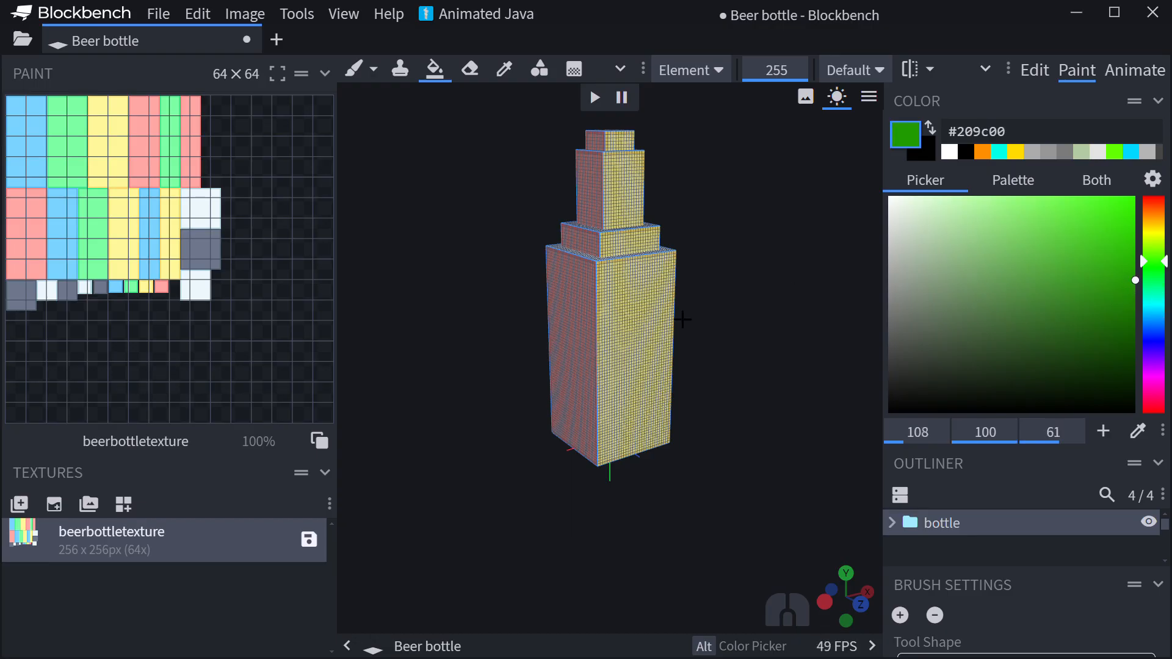
{"action": "left_click", "coordinate": [666, 308]}
{"action": "left_click", "coordinate": [640, 243]}
{"action": "left_click", "coordinate": [632, 201]}
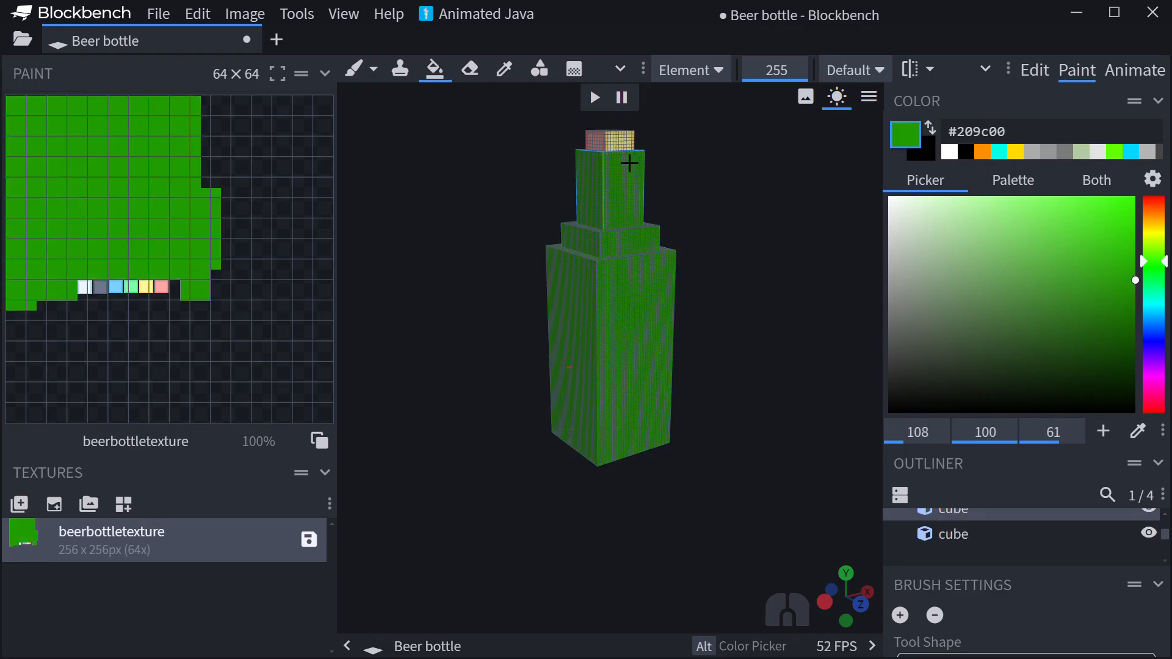
- Fill the small top cube with the light orange colour #dfa54c as the bottle's cork
{"action": "left_click_drag", "start_coordinate": [684, 186], "coordinate": [678, 262]}
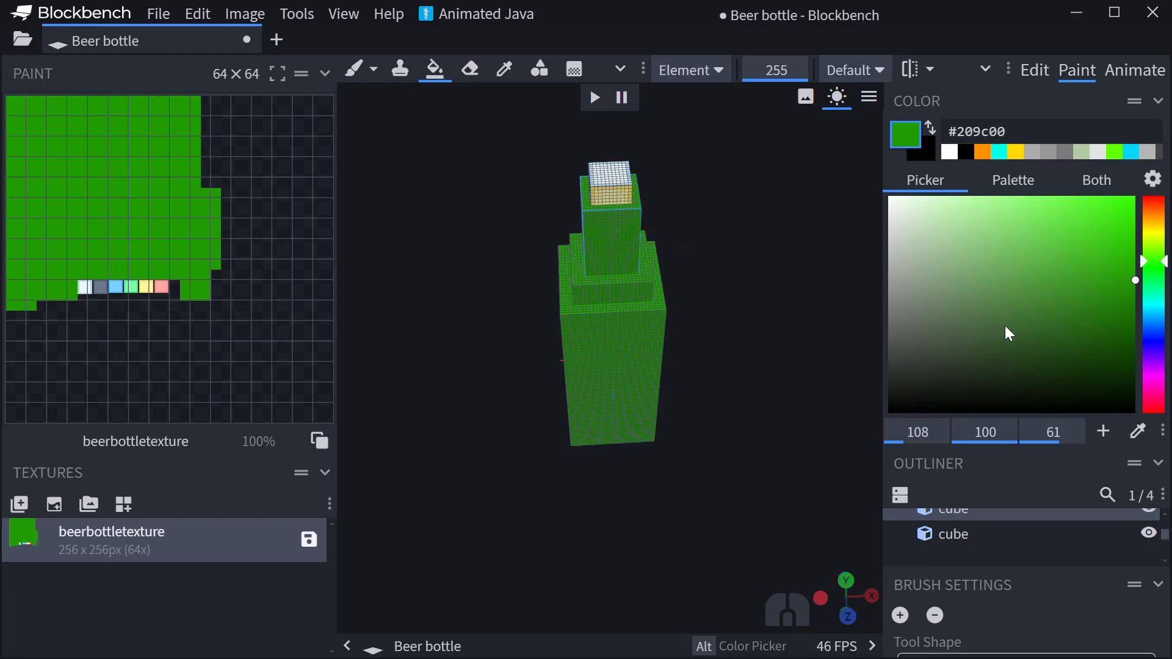
{"action": "left_click_drag", "start_coordinate": [1159, 234], "coordinate": [1058, 227]}
{"action": "left_click", "coordinate": [640, 196]}
{"action": "mouse_move", "coordinate": [672, 207]}
{"action": "left_mouse_down"}
{"action": "mouse_move", "coordinate": [771, 236]}
{"action": "mouse_move", "coordinate": [690, 207]}
{"action": "mouse_move", "coordinate": [740, 254]}
{"action": "mouse_move", "coordinate": [805, 267]}
{"action": "mouse_move", "coordinate": [745, 196]}
{"action": "left_mouse_up"}
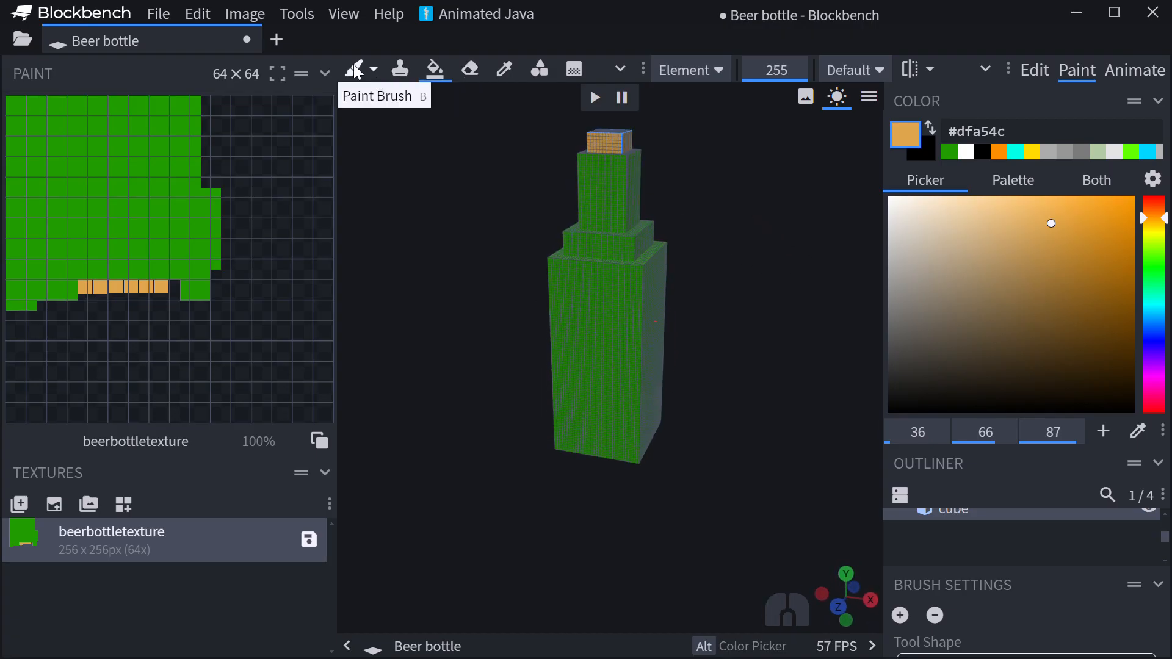
- Set the paint bucket's fill mode to Face, and set up the Paint Brush with white #ffffff at size 23
{"action": "left_click", "coordinate": [687, 70]}
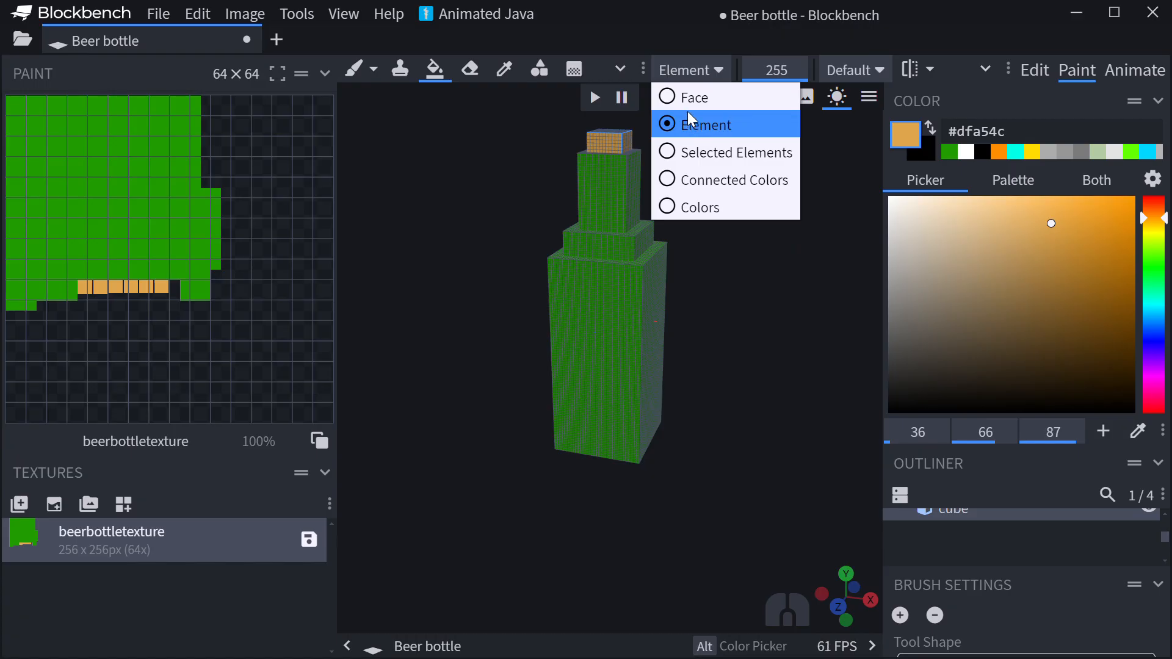
{"action": "left_click", "coordinate": [688, 97]}
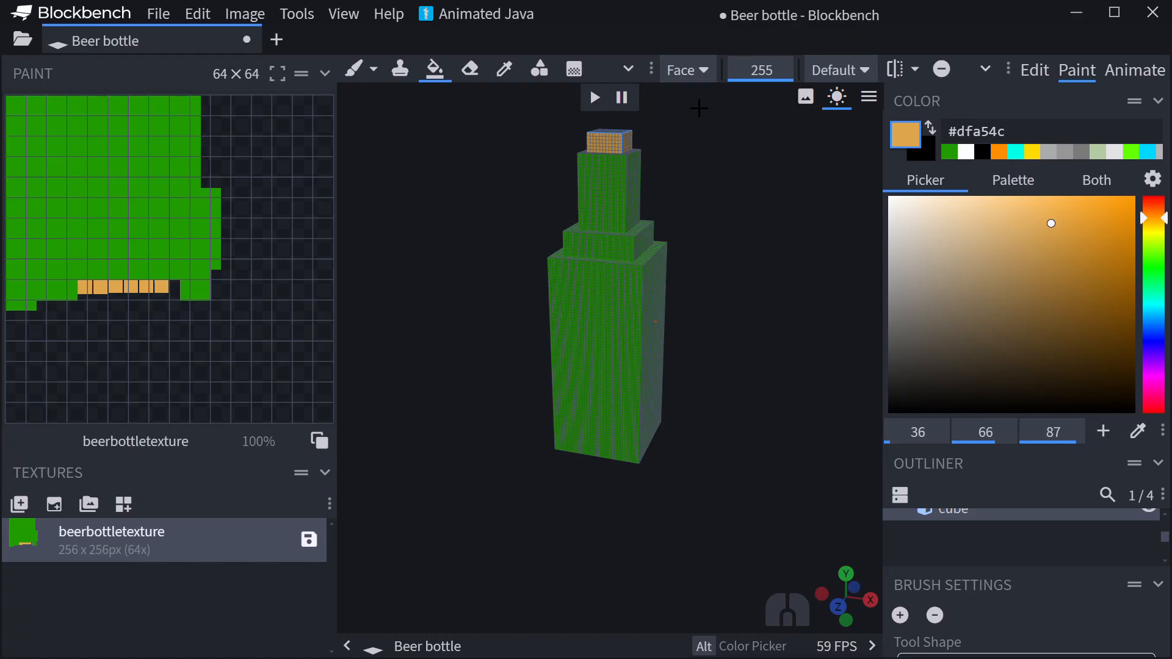
{"action": "left_click", "coordinate": [356, 68]}
{"action": "left_click_drag", "start_coordinate": [900, 251], "coordinate": [571, 56]}
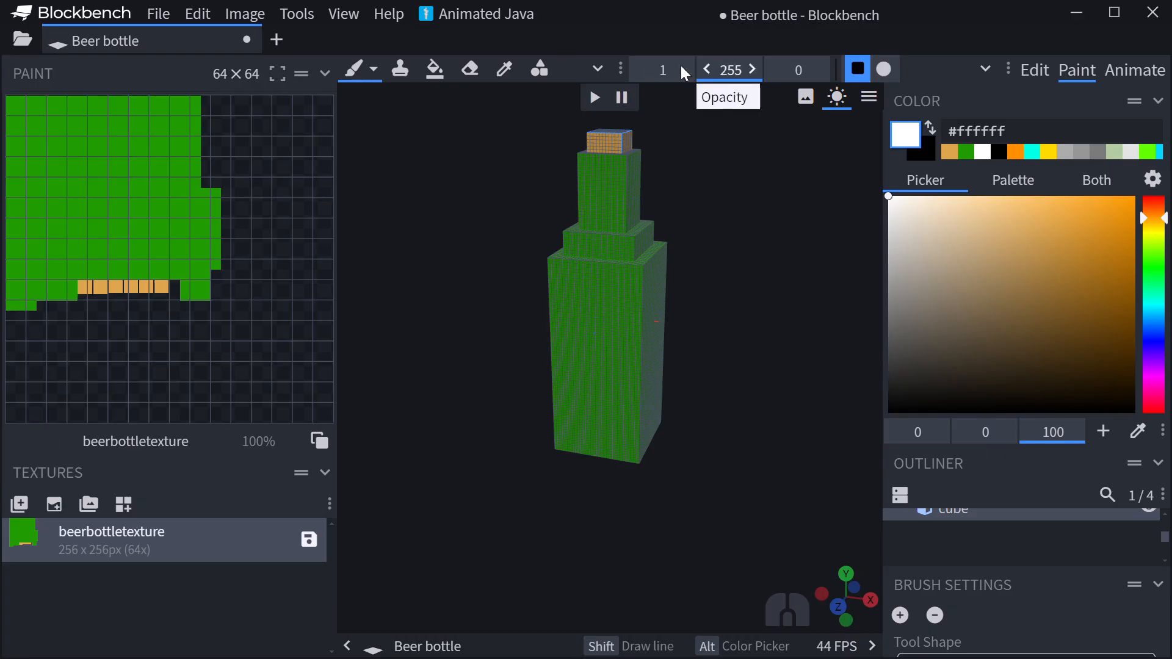
{"action": "left_click_drag", "start_coordinate": [662, 70], "coordinate": [687, 70]}
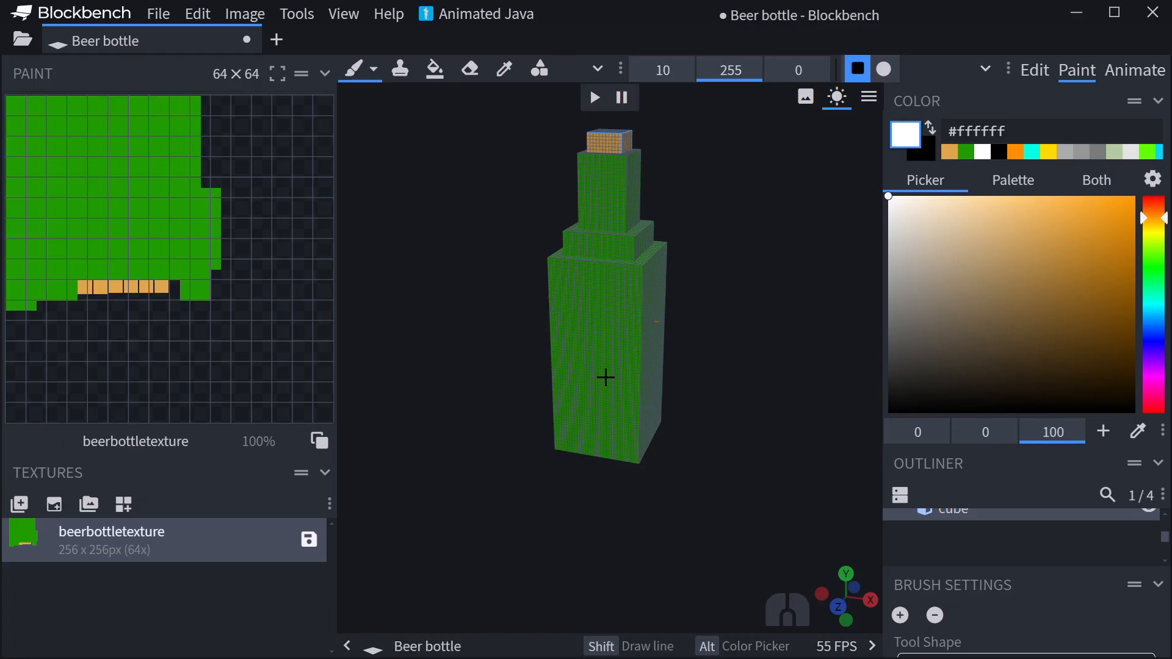
{"action": "left_click_drag", "start_coordinate": [681, 77], "coordinate": [754, 77]}
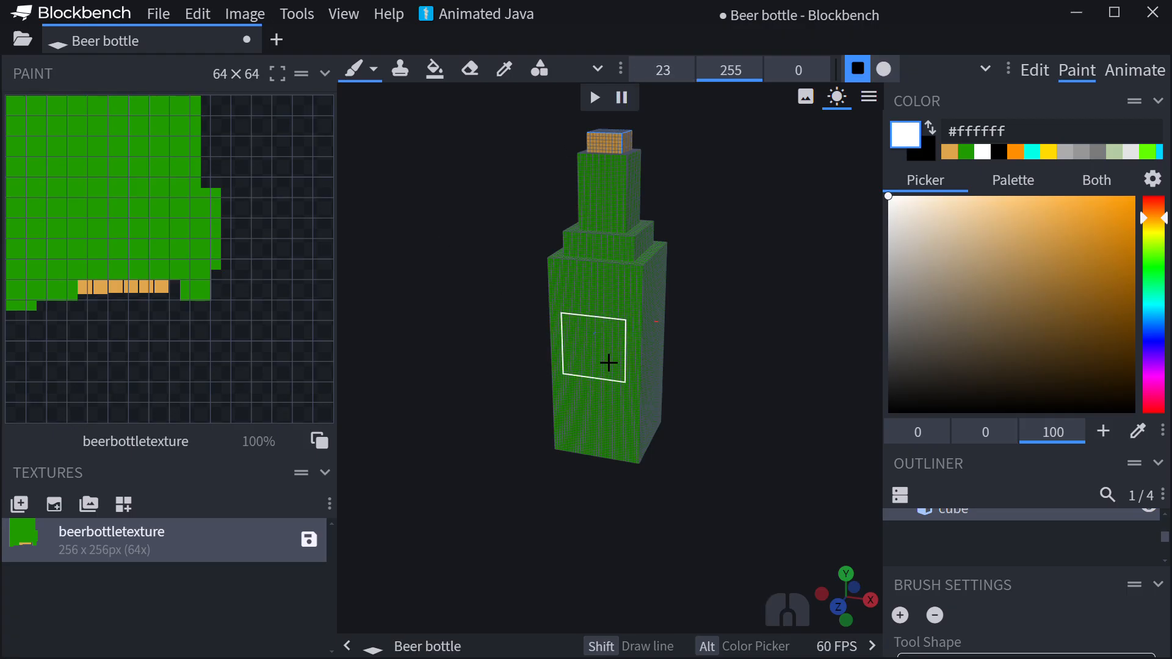
- Paint a white, slightly taller than wide label in the middle of one side face of the bottle's body cube
{"action": "scroll", "coordinate": [609, 362], "scroll_direction": "up", "scroll_amount": 7}
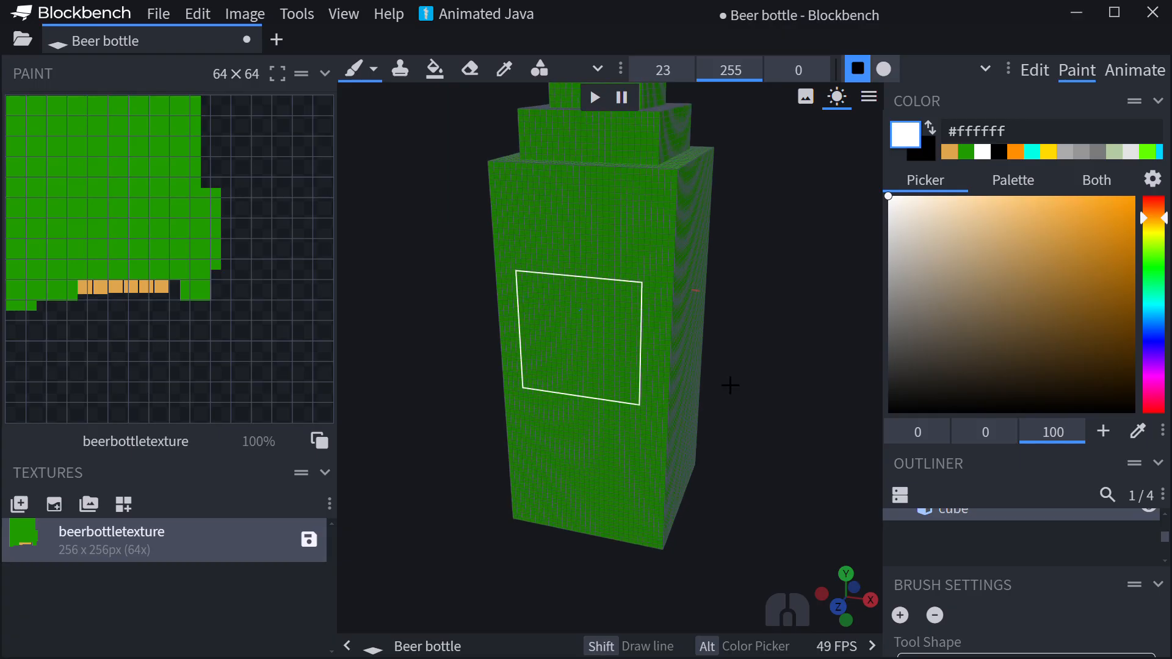
{"action": "left_click_drag", "start_coordinate": [780, 391], "coordinate": [812, 391]}
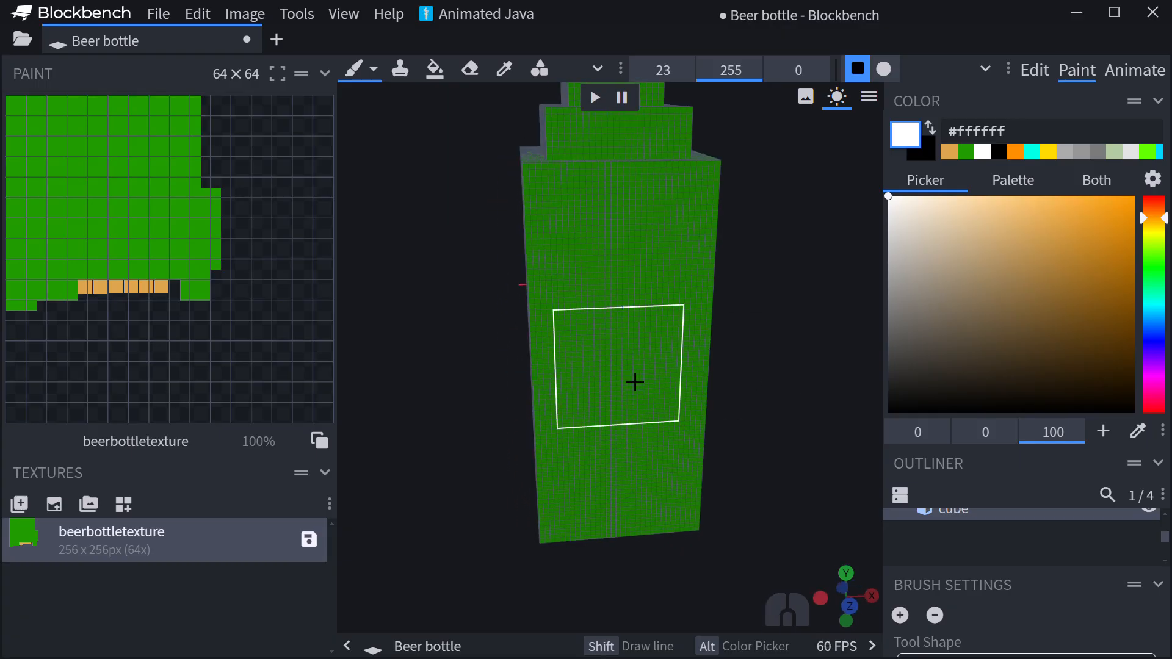
{"action": "left_click", "coordinate": [635, 382]}
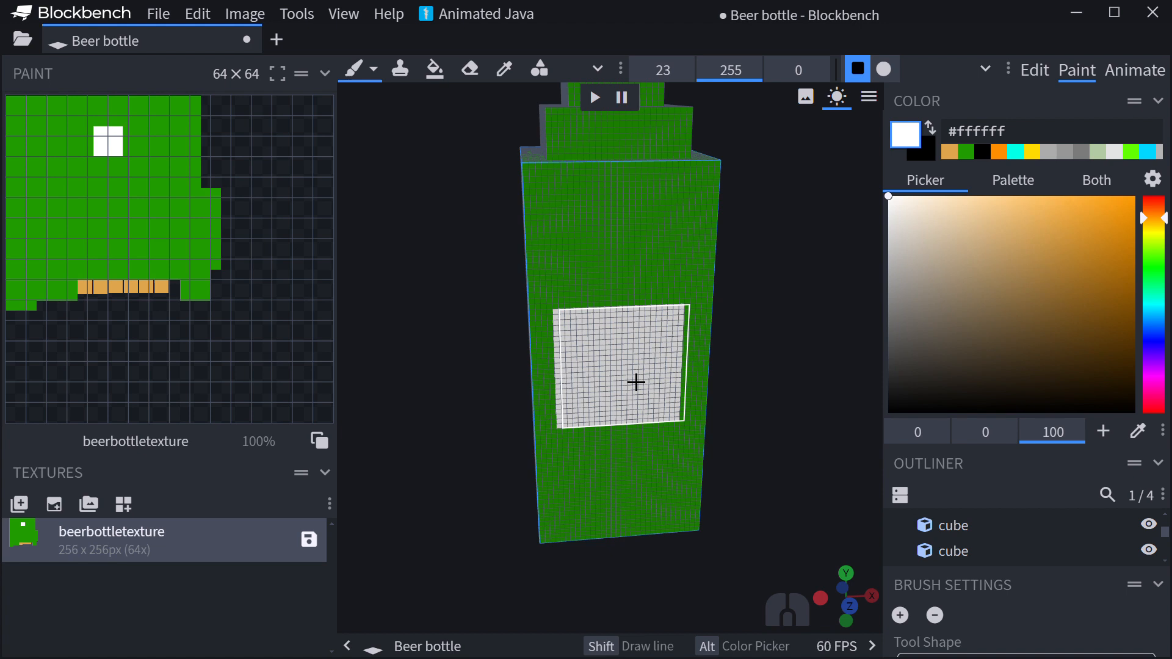
{"action": "left_click_drag", "start_coordinate": [777, 356], "coordinate": [767, 352]}
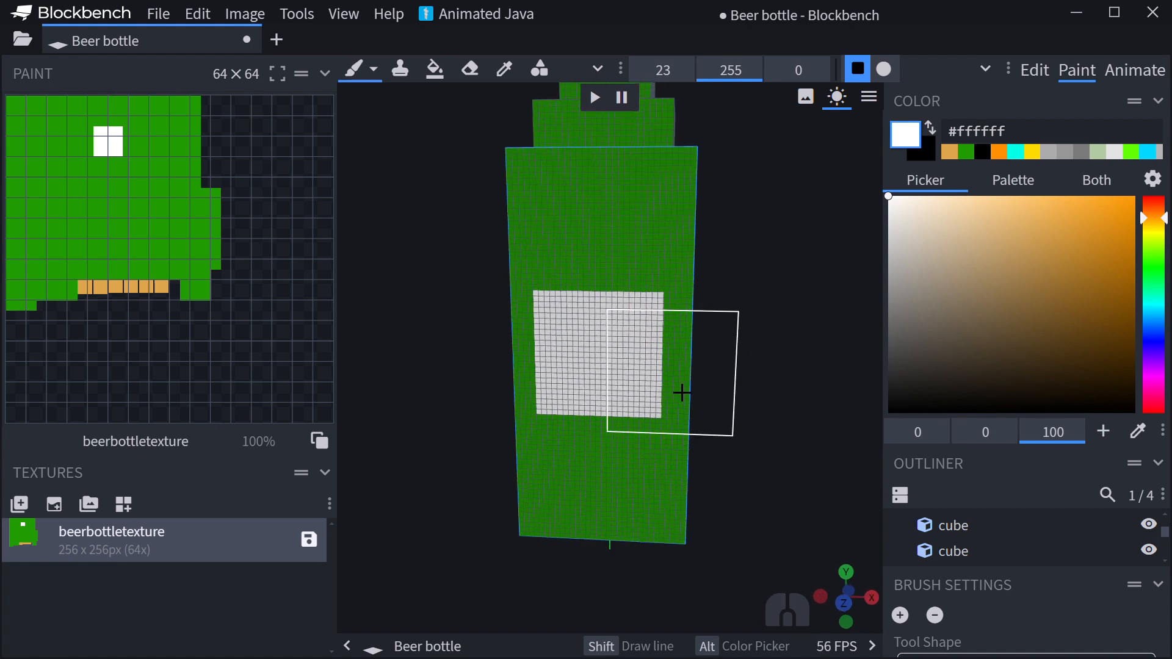
{"action": "left_click", "coordinate": [620, 371]}
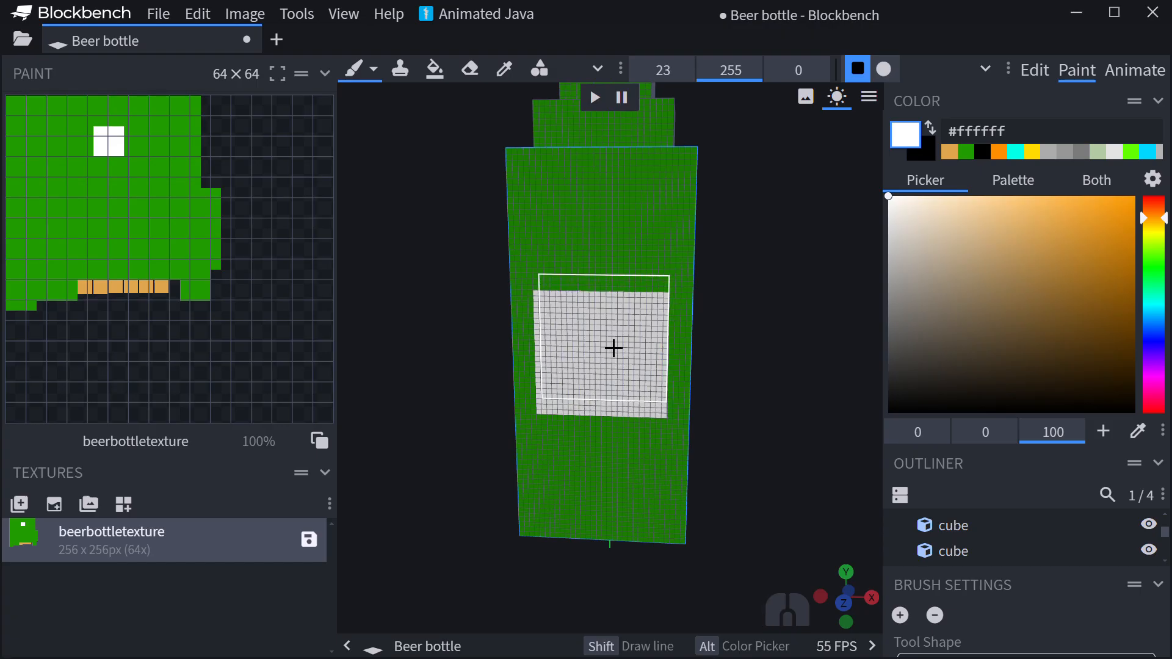
{"action": "left_click", "coordinate": [619, 348]}
{"action": "left_click", "coordinate": [618, 347]}
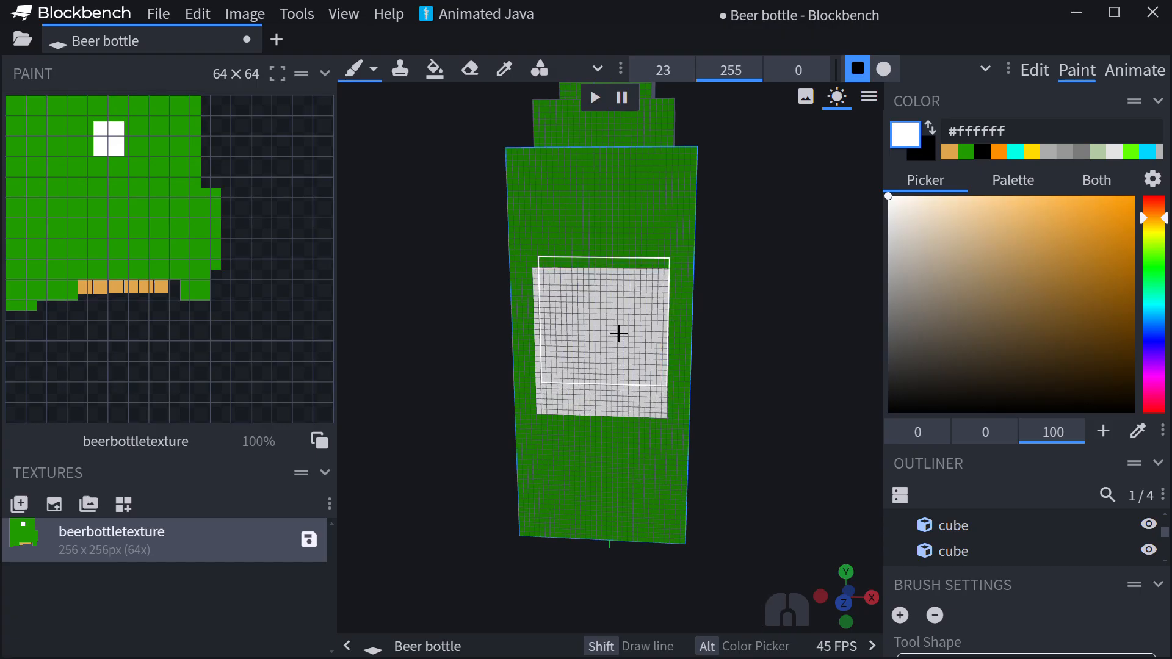
{"action": "left_click", "coordinate": [613, 329]}
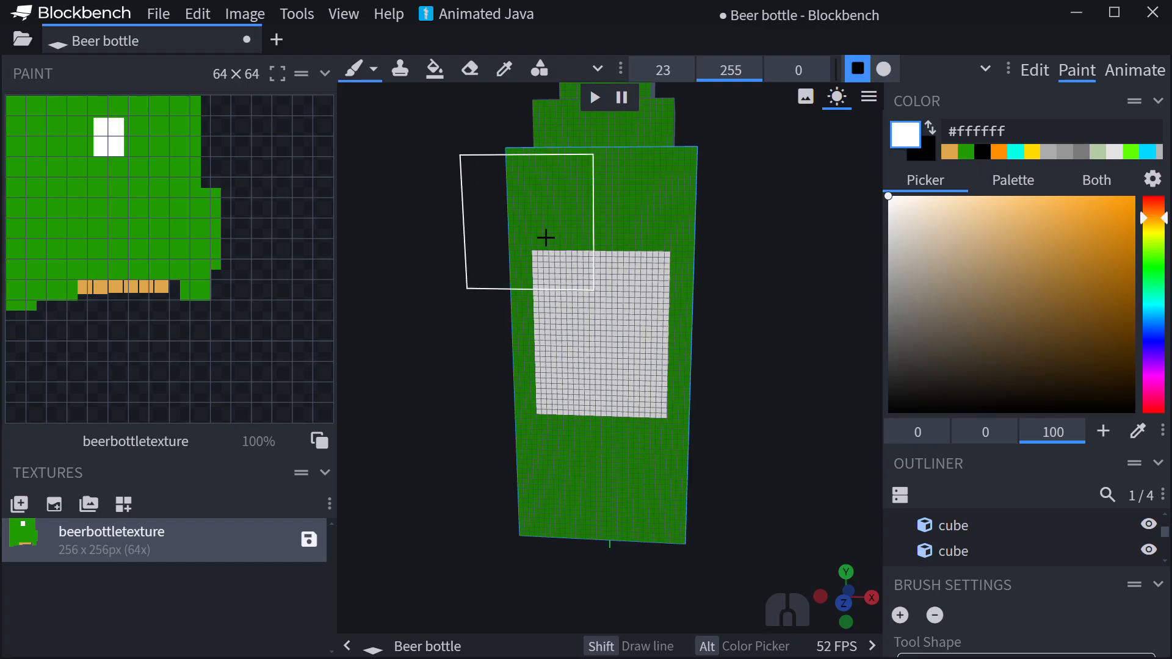
- Draw three rows of wavy black #000000 lines across the white label with a size 1 brush as mock lettering
{"action": "left_click_drag", "start_coordinate": [674, 71], "coordinate": [641, 70]}
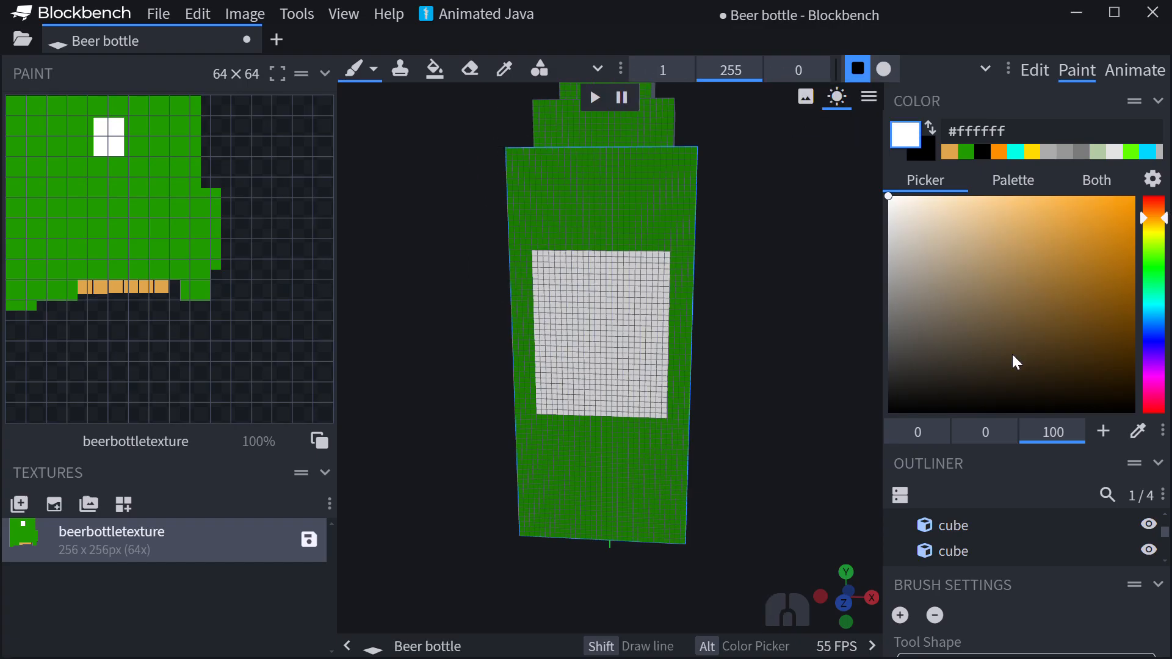
{"action": "left_click_drag", "start_coordinate": [977, 378], "coordinate": [742, 517]}
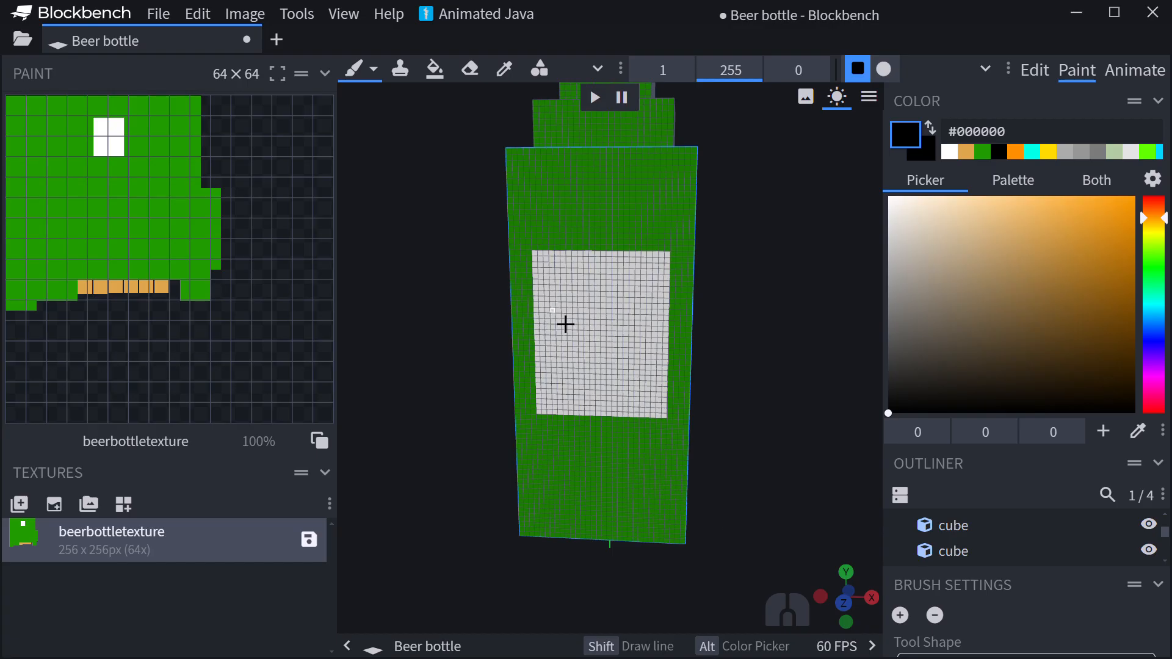
{"action": "left_click_drag", "start_coordinate": [565, 314], "coordinate": [683, 324]}
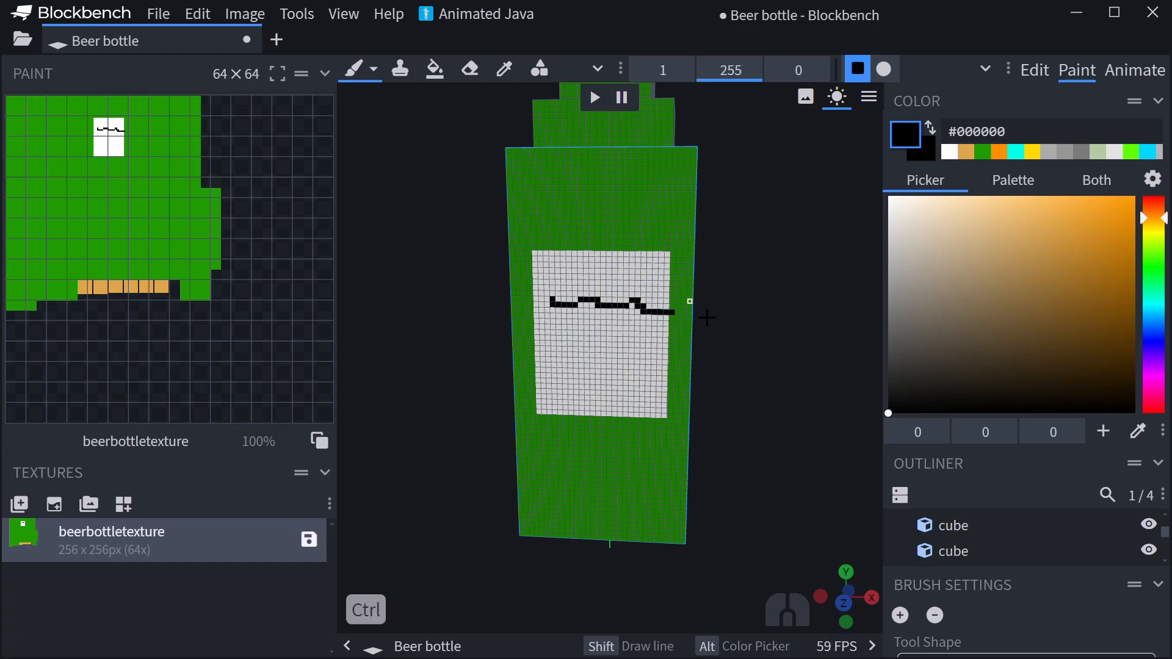
{"action": "key", "text": "ctrl+z"}
{"action": "mouse_move", "coordinate": [580, 319]}
{"action": "left_mouse_down"}
{"action": "mouse_move", "coordinate": [617, 306]}
{"action": "mouse_move", "coordinate": [669, 319]}
{"action": "left_mouse_up"}
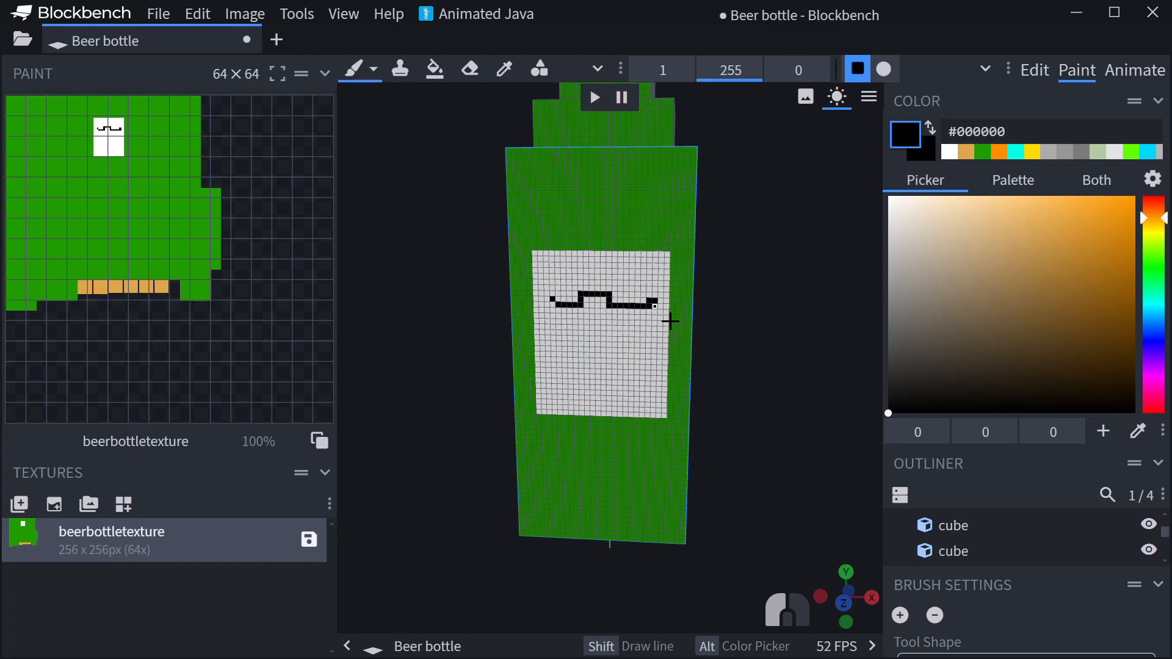
{"action": "left_click_drag", "start_coordinate": [571, 390], "coordinate": [665, 391]}
{"action": "left_click_drag", "start_coordinate": [597, 354], "coordinate": [663, 364]}
{"action": "left_click_drag", "start_coordinate": [567, 352], "coordinate": [585, 354]}
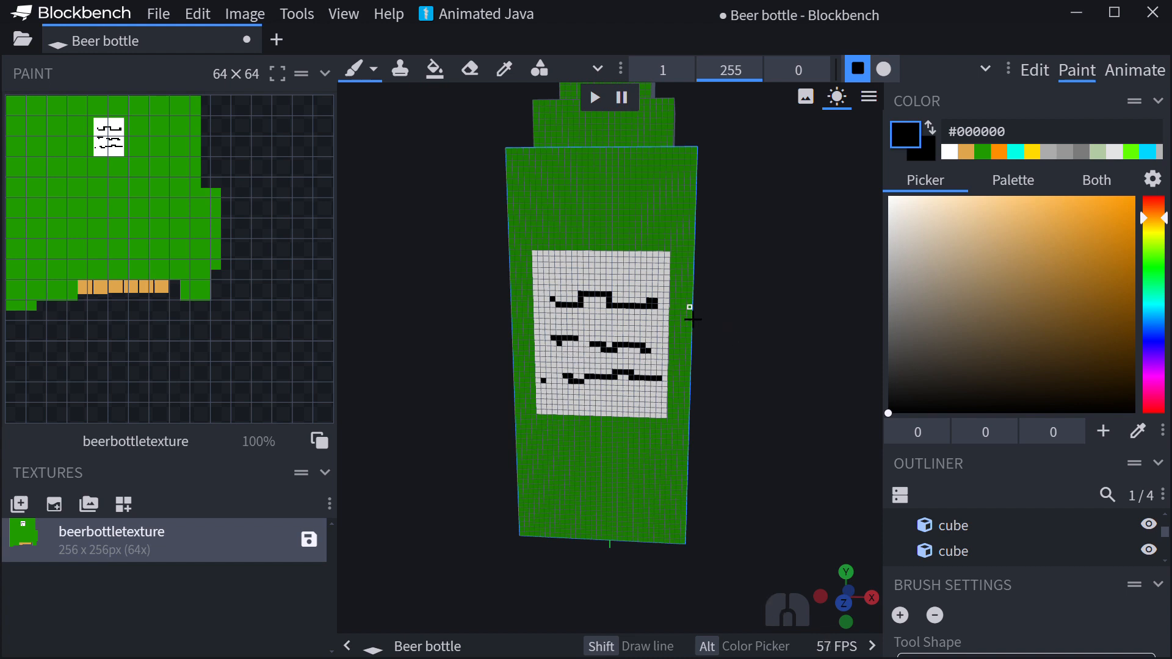
{"action": "key", "text": "ctrl+z"}
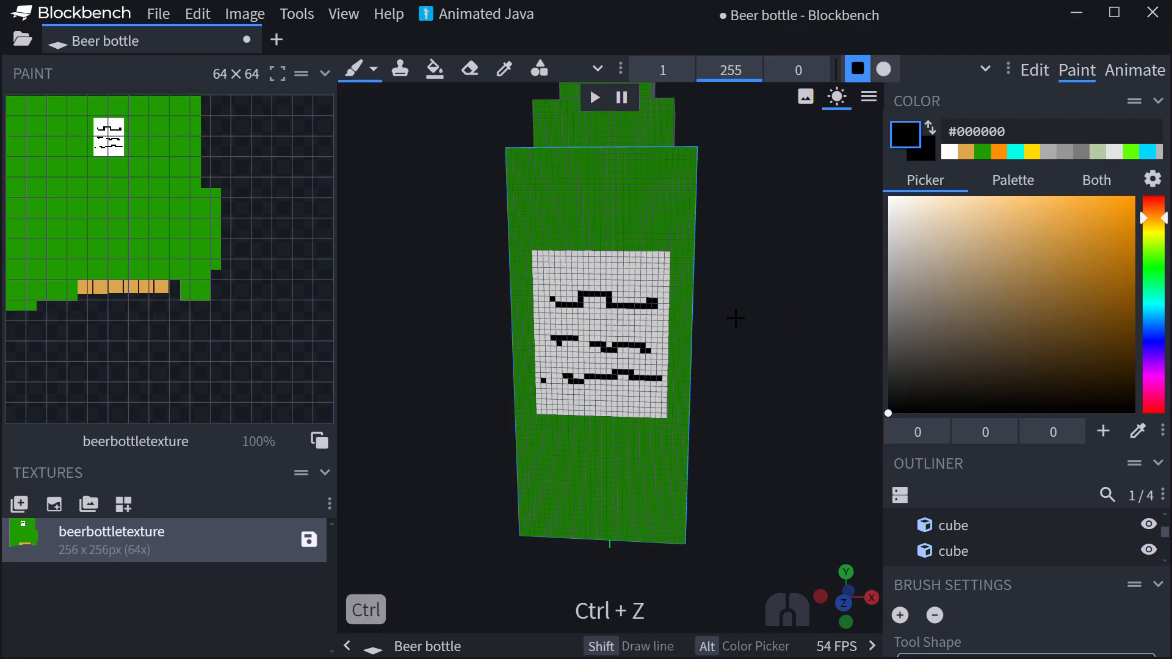
- Speckle the top face of the cork cube with scattered pixels in the darker tan colour #bf9452
{"action": "left_click_drag", "start_coordinate": [735, 318], "coordinate": [786, 342]}
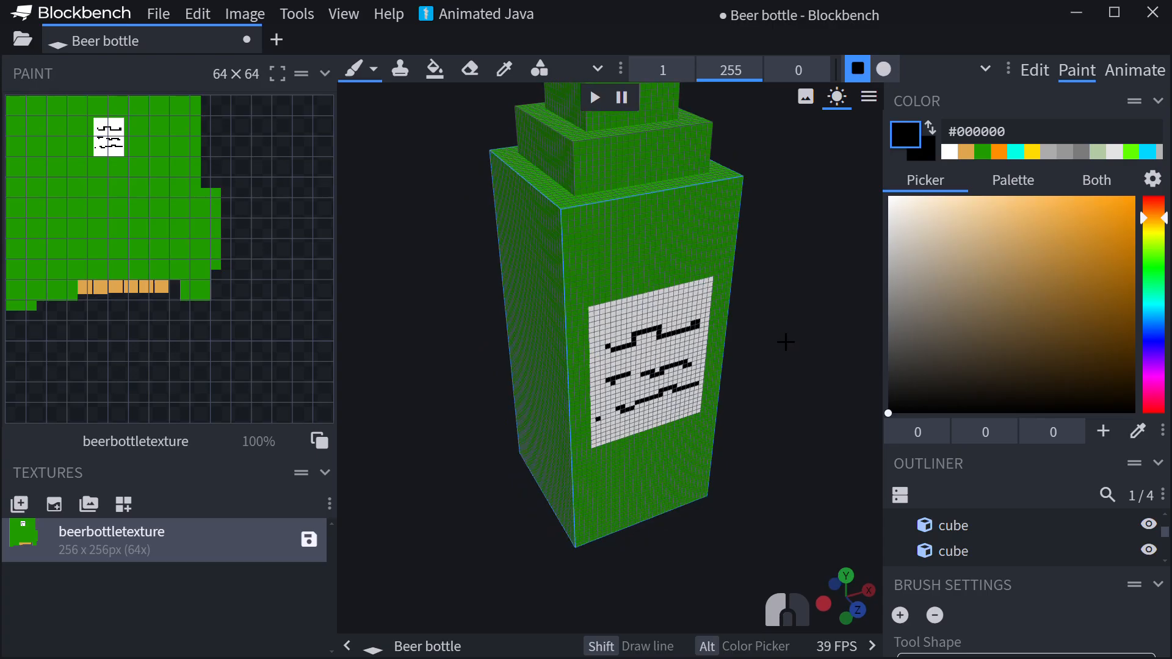
{"action": "scroll", "coordinate": [723, 331], "scroll_direction": "down", "scroll_amount": 3}
{"action": "scroll", "coordinate": [763, 335], "scroll_direction": "down", "scroll_amount": 3}
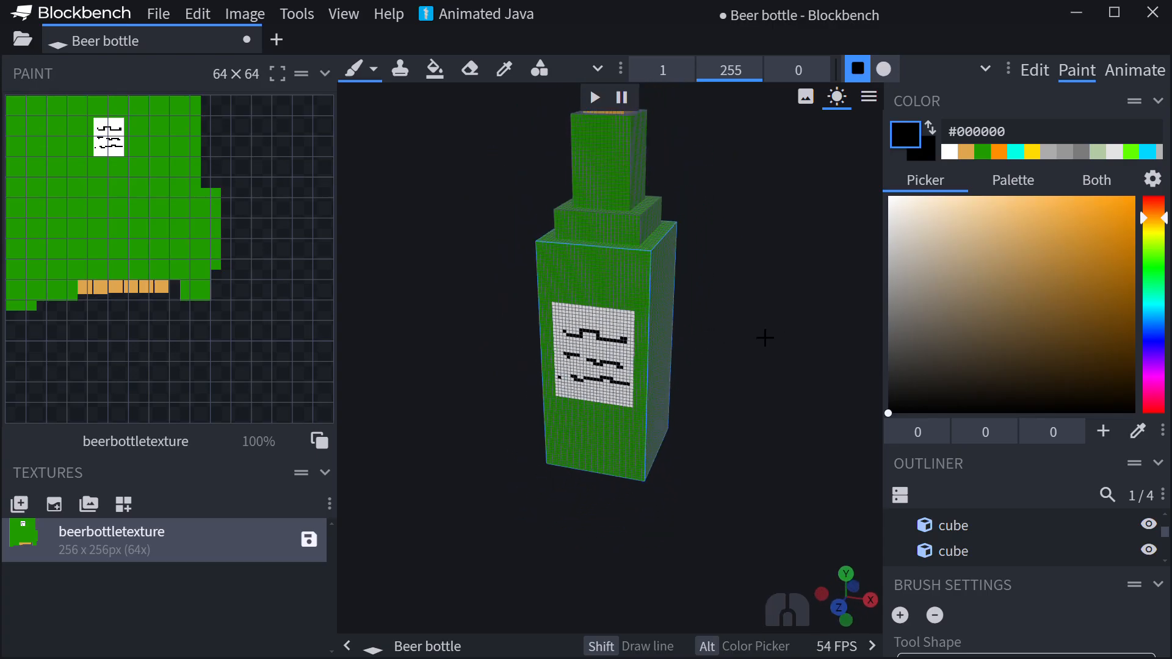
{"action": "scroll", "coordinate": [763, 336], "scroll_direction": "down", "scroll_amount": 2}
{"action": "left_click_drag", "start_coordinate": [764, 335], "coordinate": [741, 364]}
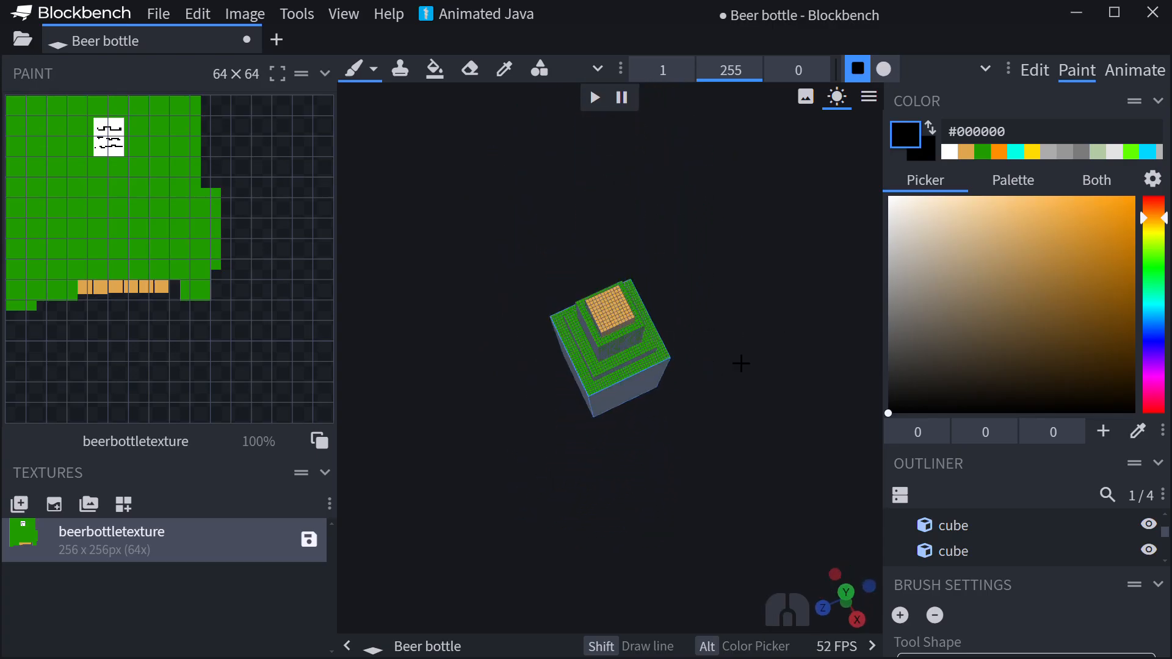
{"action": "scroll", "coordinate": [741, 363], "scroll_direction": "up", "scroll_amount": 4}
{"action": "mouse_move", "coordinate": [1047, 257]}
{"action": "left_mouse_down"}
{"action": "mouse_move", "coordinate": [1037, 185]}
{"action": "mouse_move", "coordinate": [1020, 178]}
{"action": "mouse_move", "coordinate": [1029, 251]}
{"action": "left_mouse_up"}
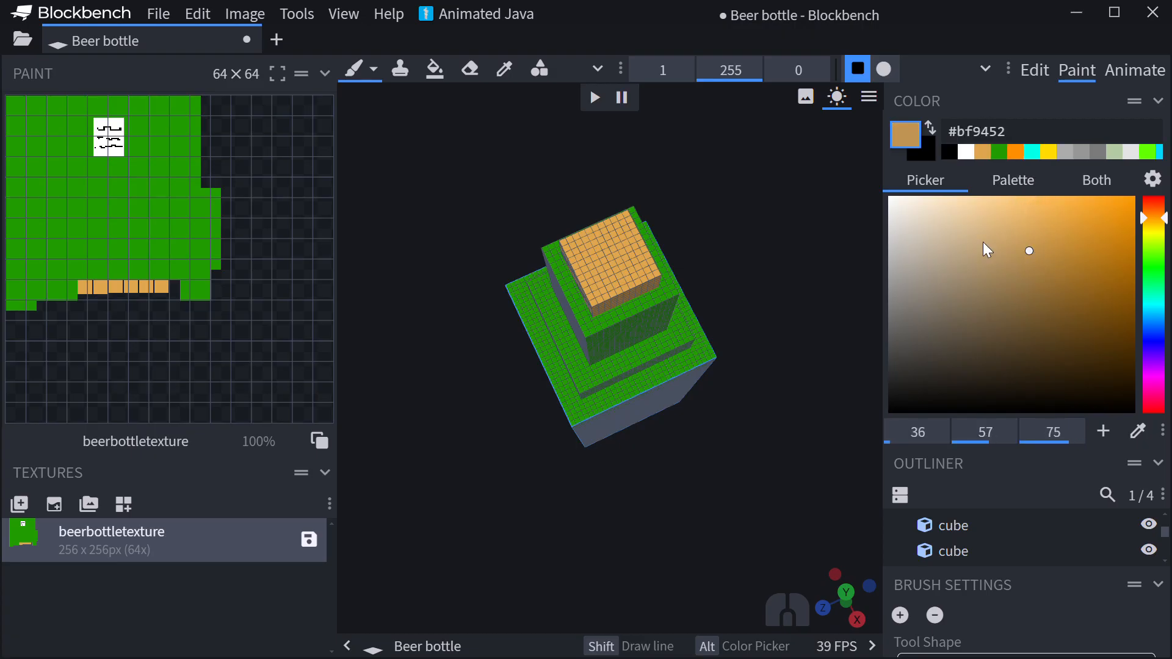
{"action": "left_click", "coordinate": [594, 265]}
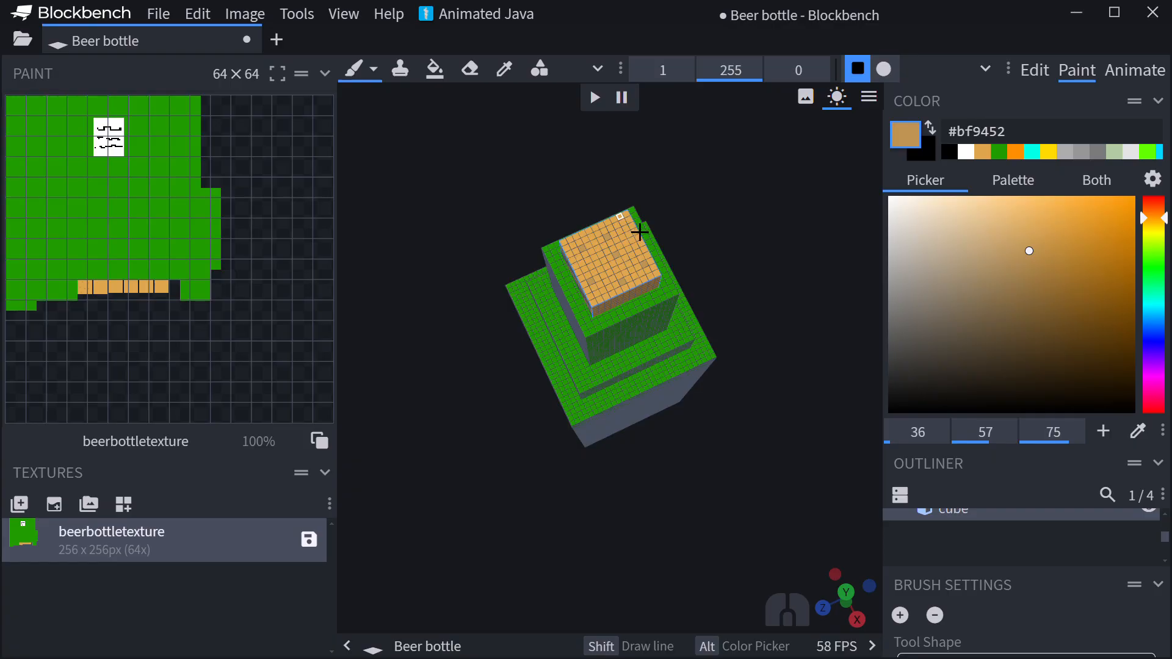
- Return to Edit mode, clear the selection and collapse the bottle group to review the textured bottle
{"action": "left_click_drag", "start_coordinate": [731, 243], "coordinate": [677, 205]}
{"action": "scroll", "coordinate": [677, 205], "scroll_direction": "down", "scroll_amount": 4}
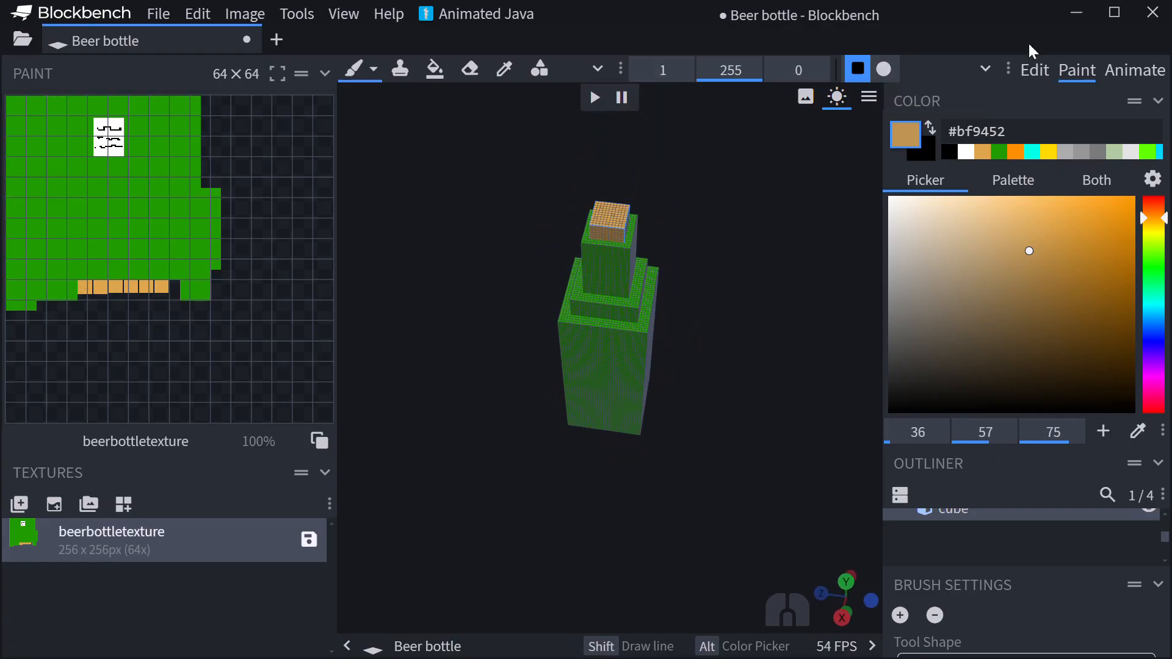
{"action": "left_click", "coordinate": [1034, 70]}
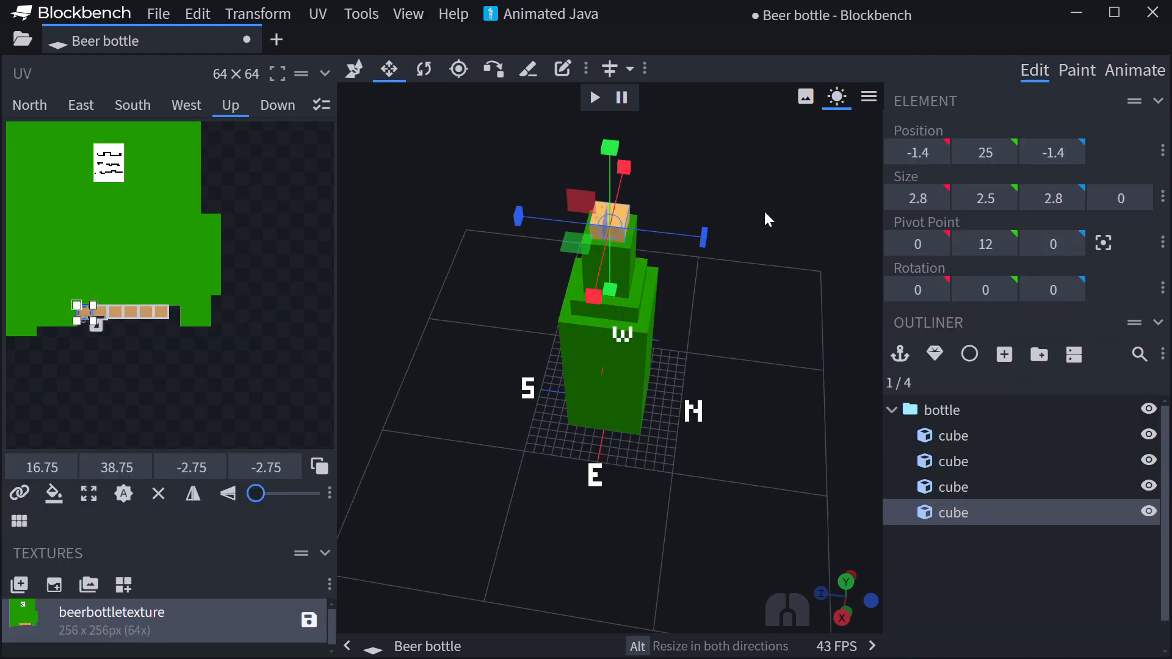
{"action": "left_click", "coordinate": [962, 561]}
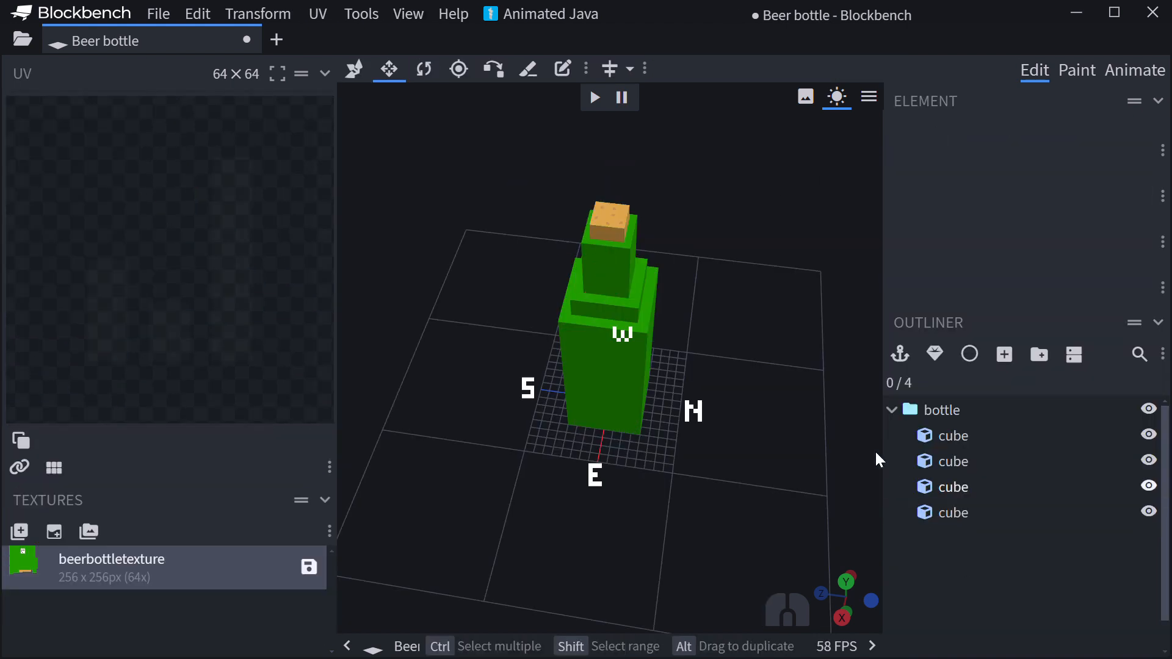
{"action": "left_click", "coordinate": [891, 410]}
{"action": "left_click_drag", "start_coordinate": [734, 374], "coordinate": [877, 353]}
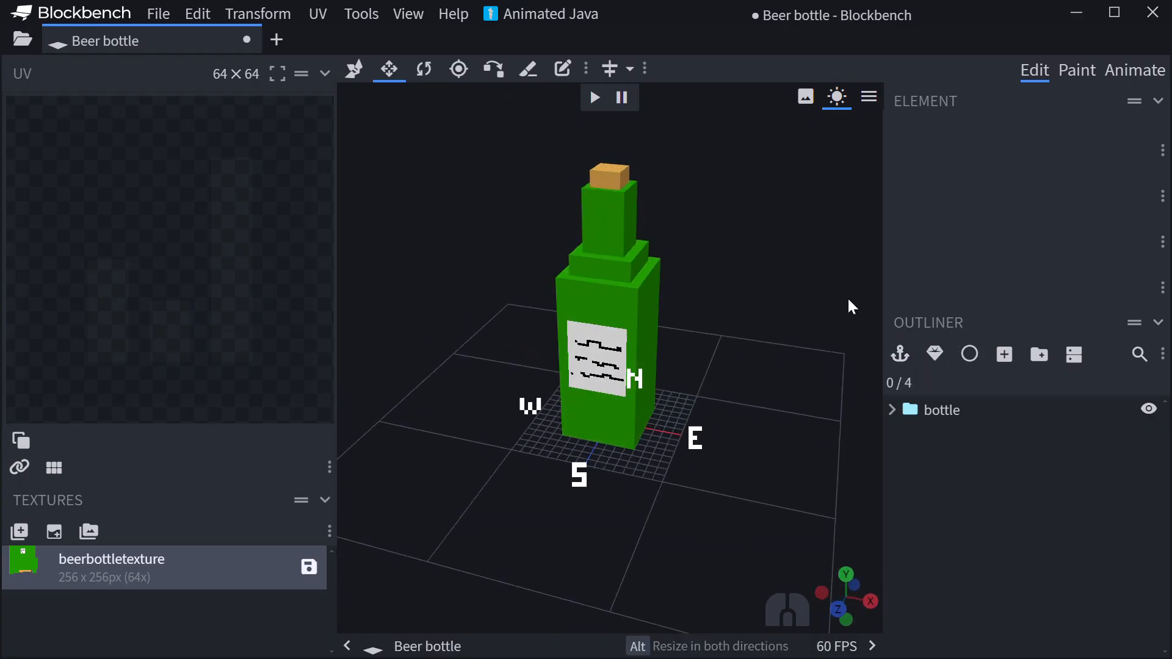
{"action": "scroll", "coordinate": [650, 520], "scroll_direction": "down", "scroll_amount": 1}
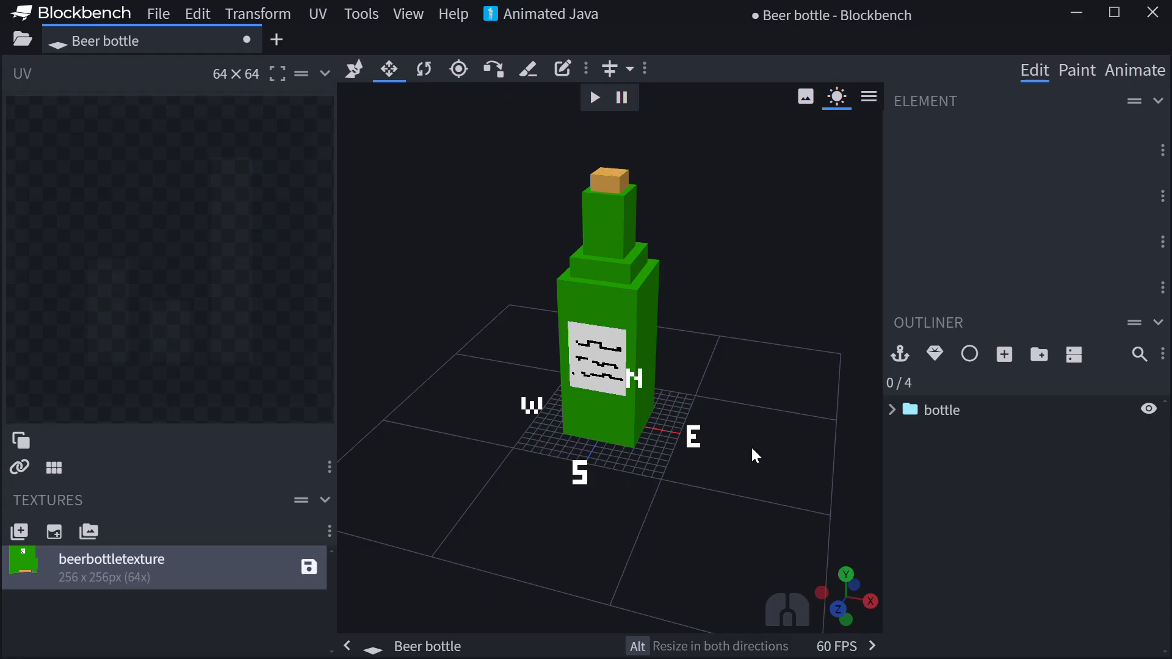